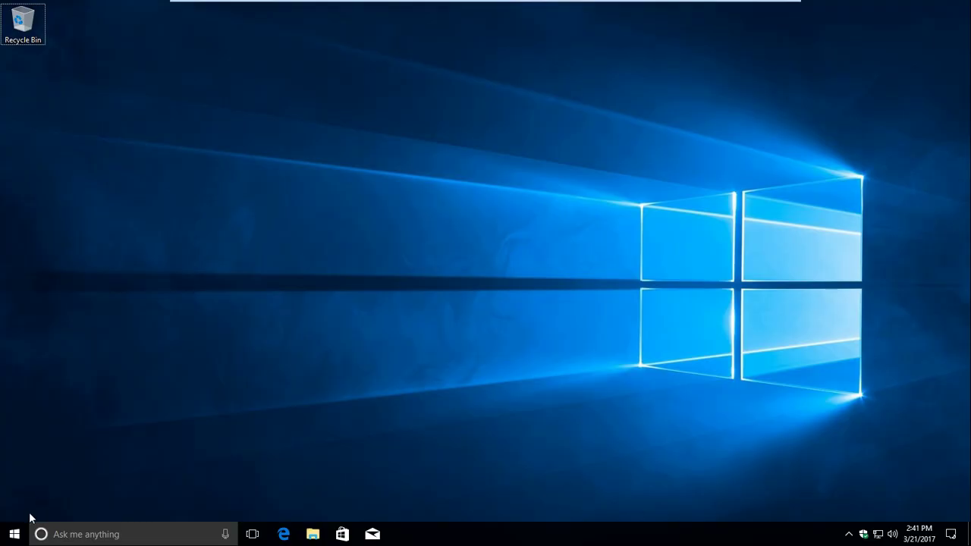
# Open the Start menu and expand and collapse the tile folder in the Create group to view its apps.
pyautogui.click(19, 534)
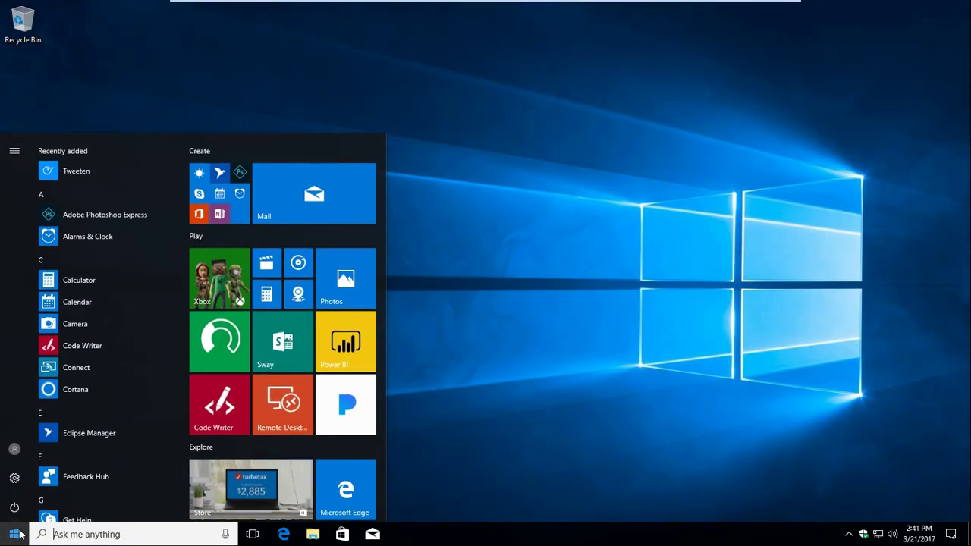
pyautogui.click(238, 182)
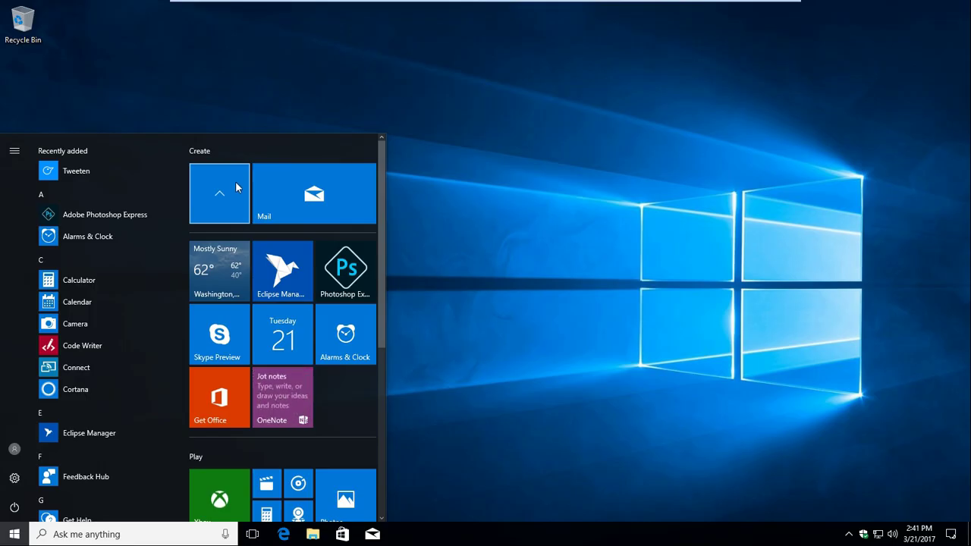
pyautogui.click(235, 181)
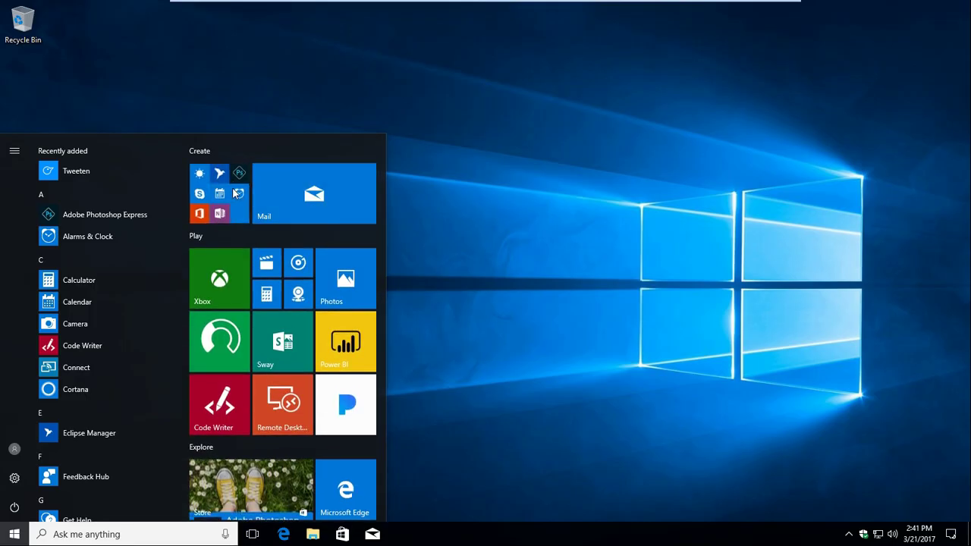
pyautogui.click(232, 188)
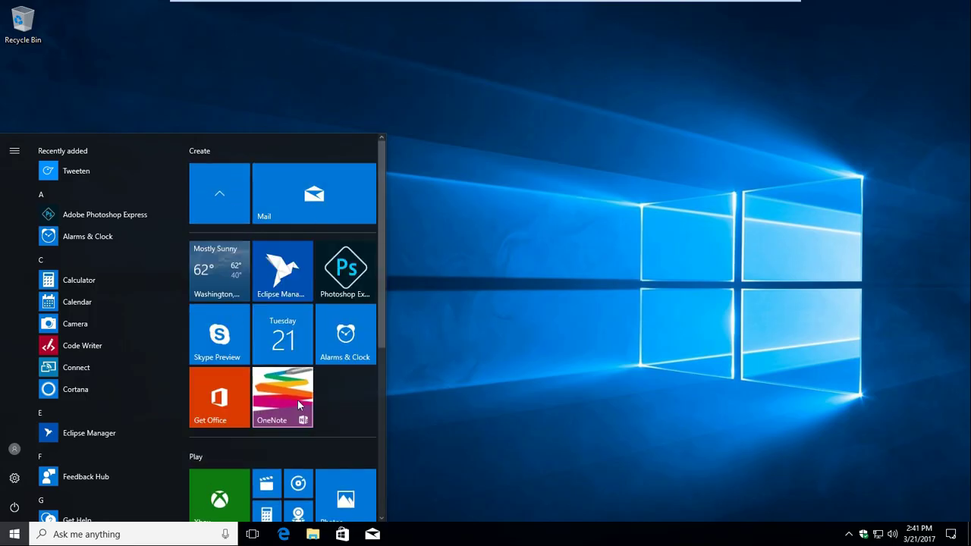
# Combine two small media app tiles in the Play group into a tile folder and collapse it.
pyautogui.scroll(-2, 298, 406)
pyautogui.moveTo(278, 372); pyautogui.dragTo(299, 196)
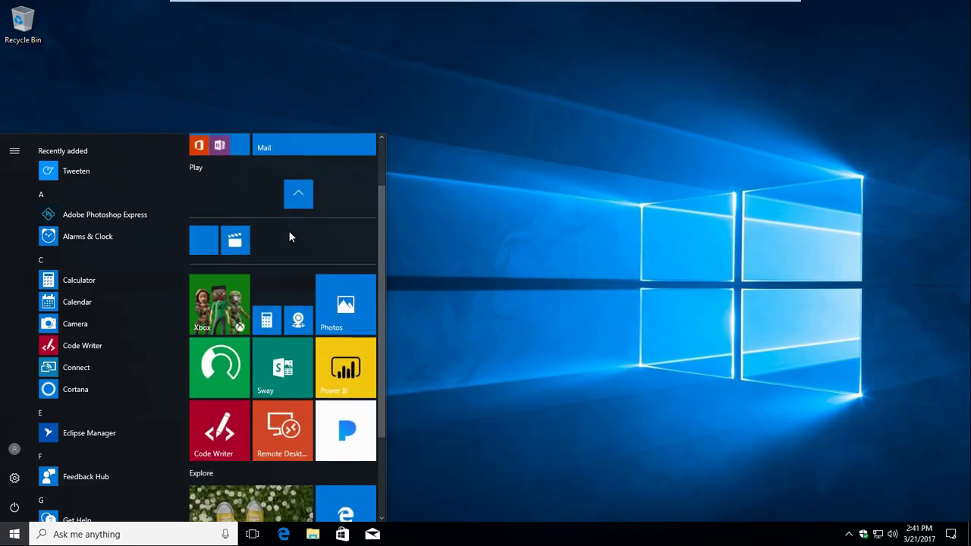
pyautogui.click(298, 193)
pyautogui.scroll(1, 268, 270)
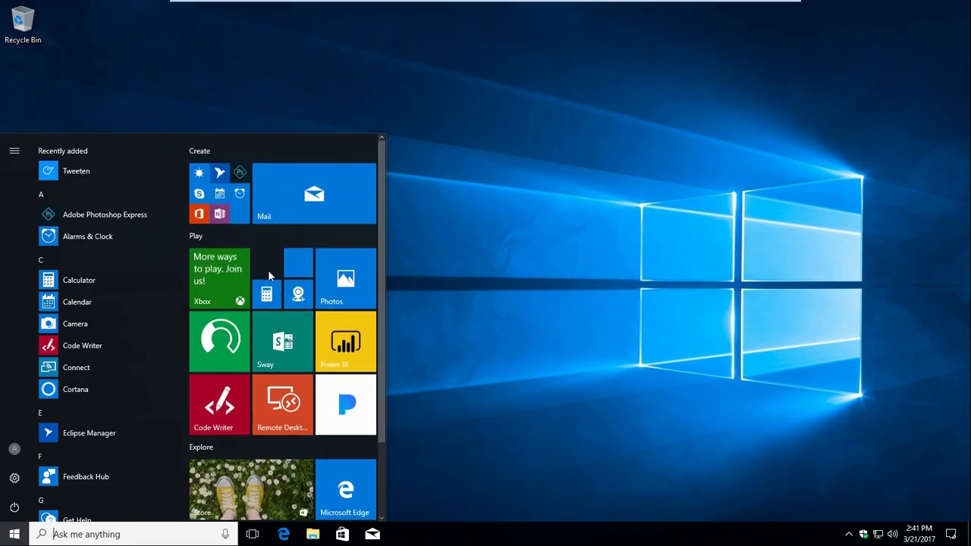
# Resize the Create group's tile folder to Wide and move it one column over, directly above the Mail tile.
pyautogui.rightClick(220, 182)
pyautogui.moveTo(262, 195)
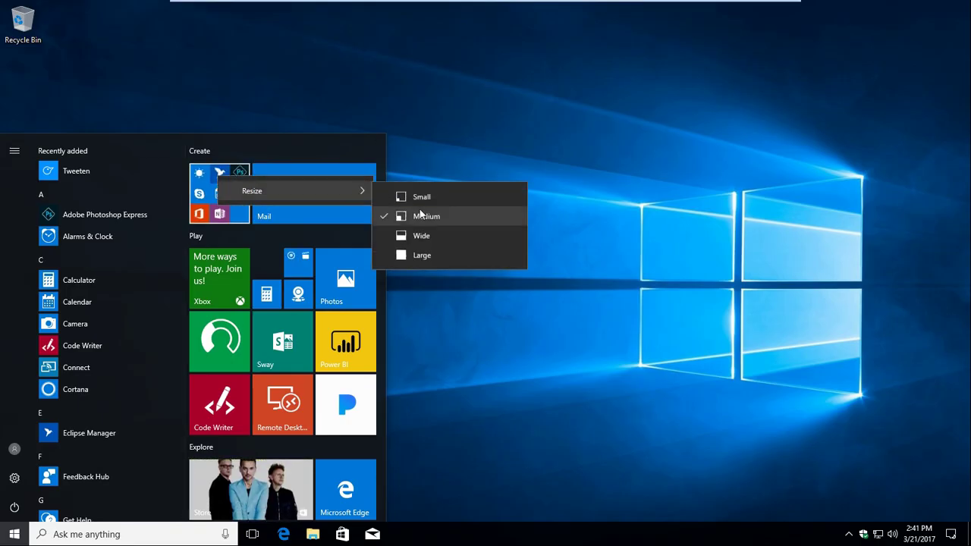
pyautogui.click(428, 236)
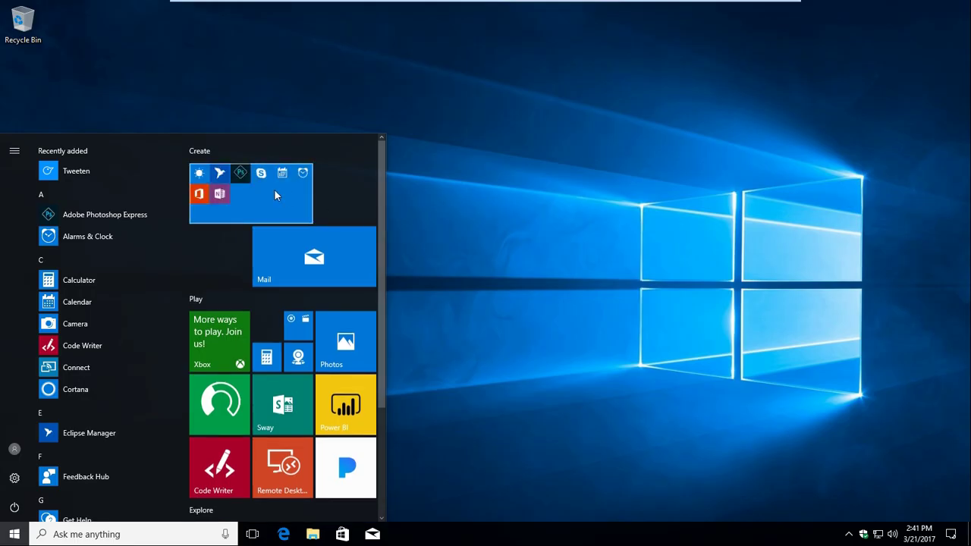
pyautogui.click(275, 191)
pyautogui.click(270, 192)
pyautogui.moveTo(269, 192); pyautogui.dragTo(320, 184)
# Resize the Create group's tile folder to Large.
pyautogui.rightClick(314, 190)
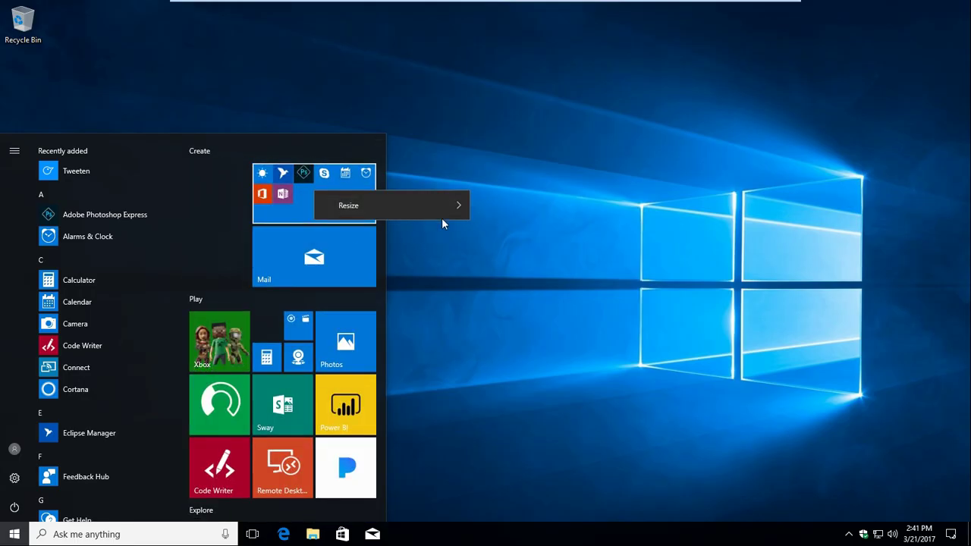
pyautogui.moveTo(464, 202)
pyautogui.click(534, 267)
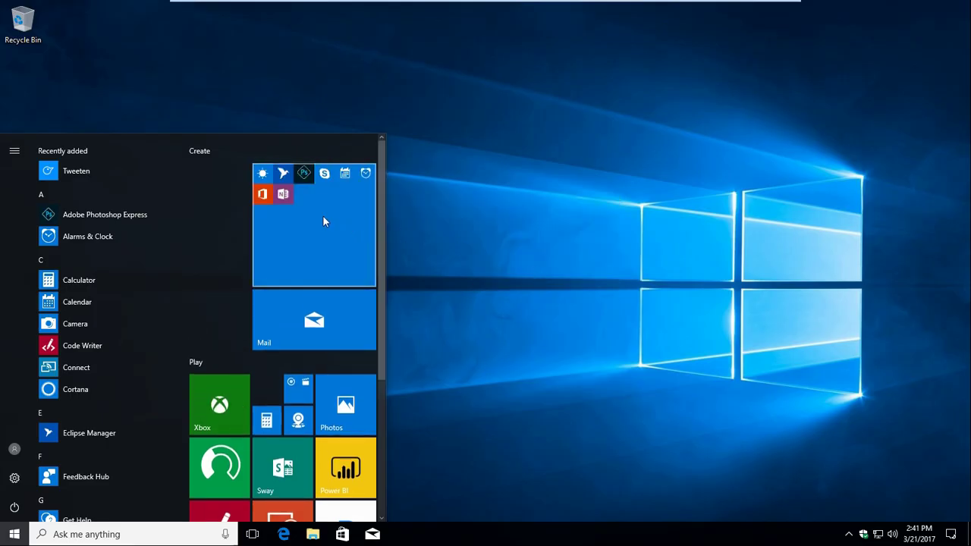
pyautogui.click(323, 216)
# Open the Start page of the Personalization settings and turn off the app list in the Start menu.
pyautogui.press('super+i')
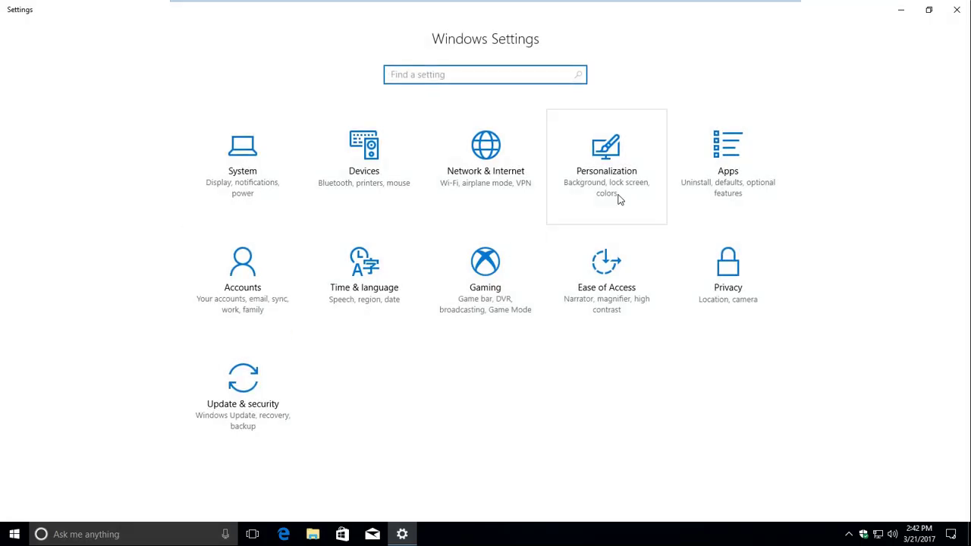
pyautogui.click(618, 198)
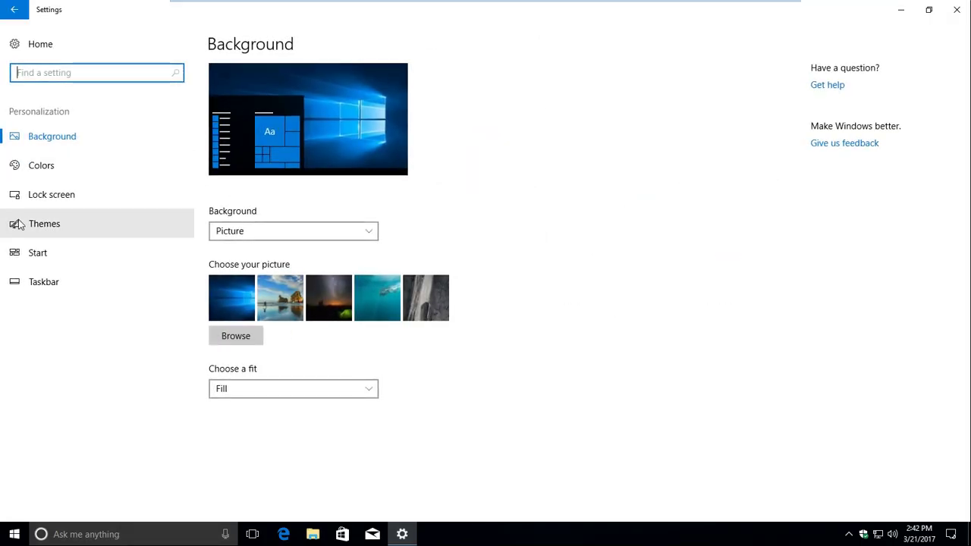
pyautogui.click(31, 262)
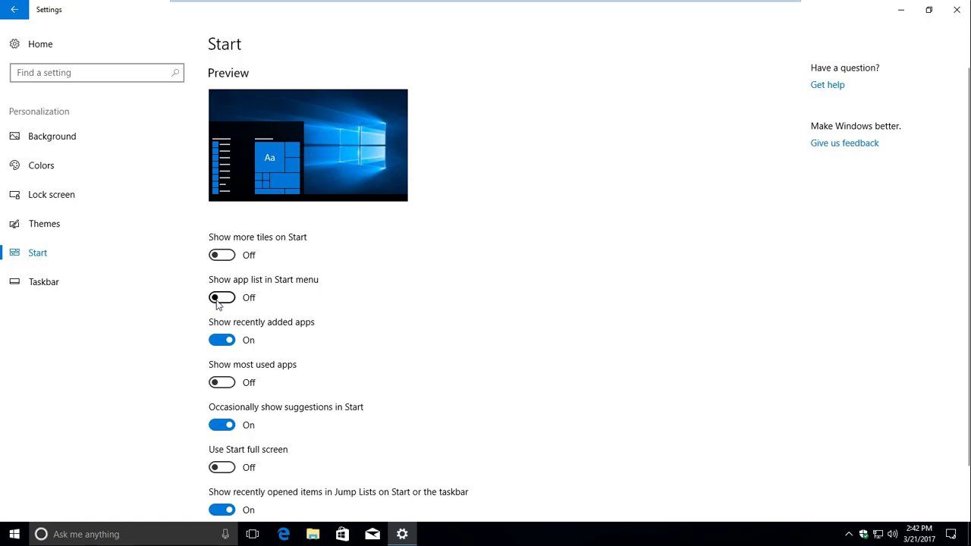
# Examine the Start menu without its app list, expanding and collapsing the tile folders in the Create and Play groups.
pyautogui.click(3, 527)
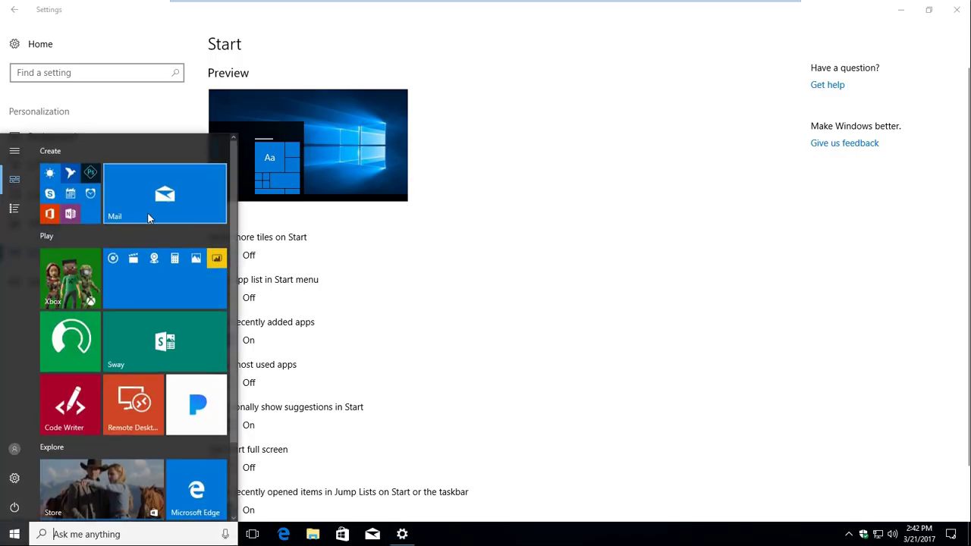
pyautogui.click(71, 214)
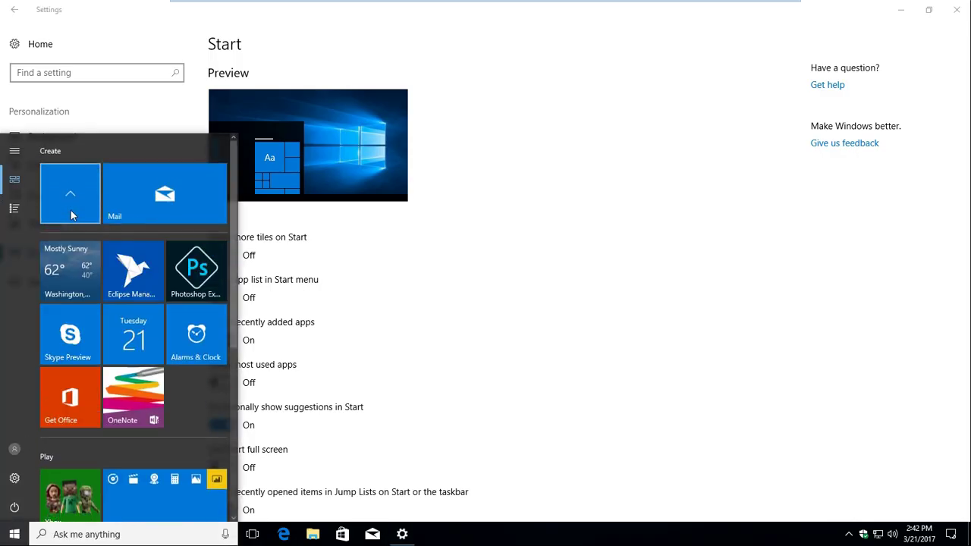
pyautogui.click(70, 210)
pyautogui.click(167, 282)
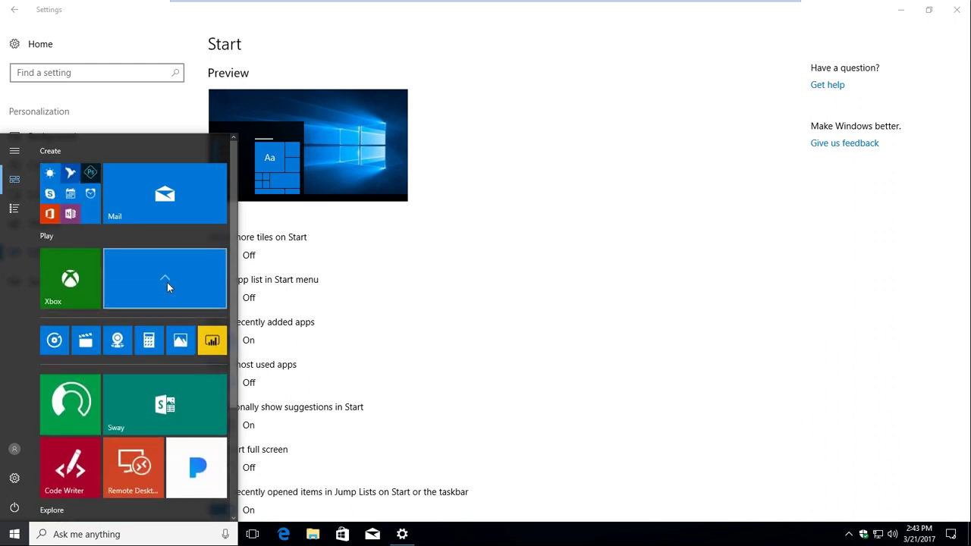
pyautogui.click(167, 282)
pyautogui.scroll(-2, 149, 295)
pyautogui.scroll(2, 150, 296)
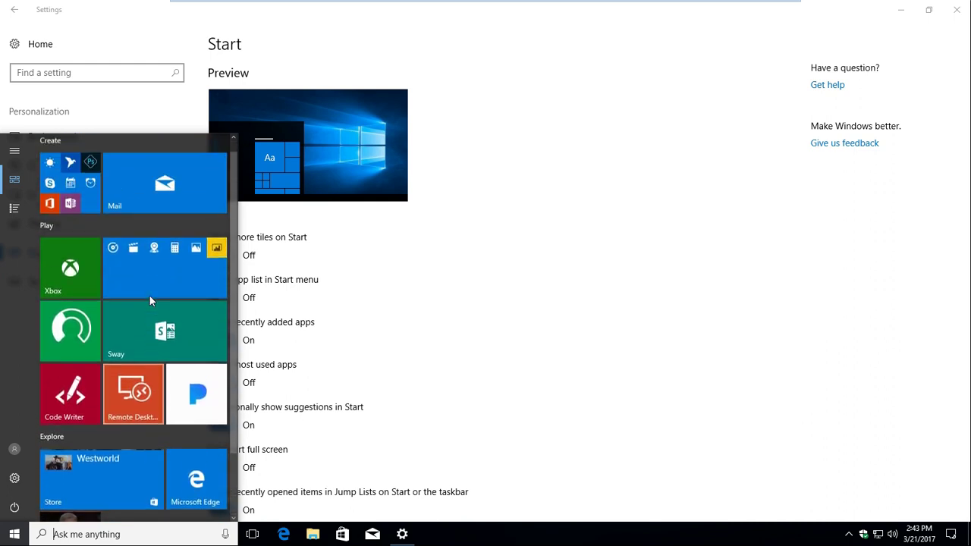
# Switch the Start menu to the all apps view and browse through the app list.
pyautogui.click(2, 210)
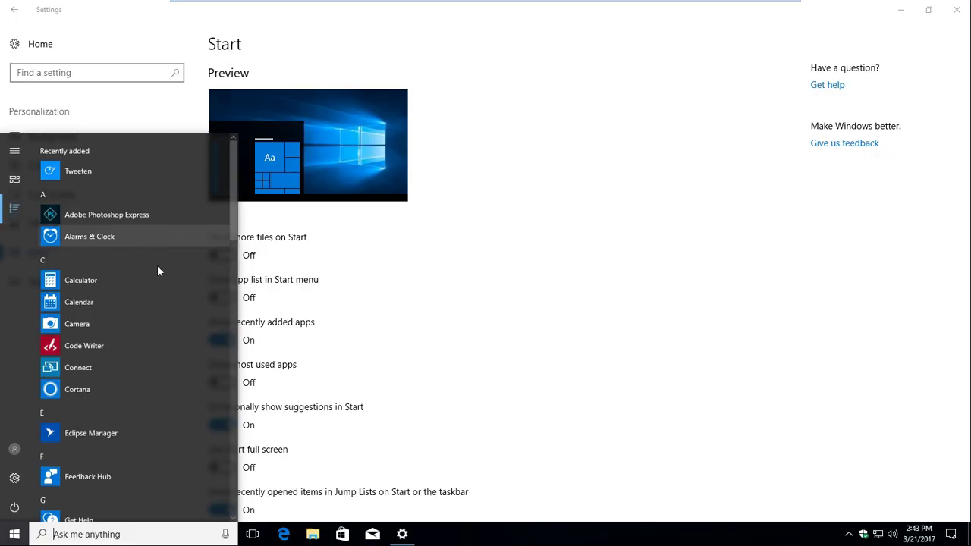
pyautogui.scroll(-15, 151, 331)
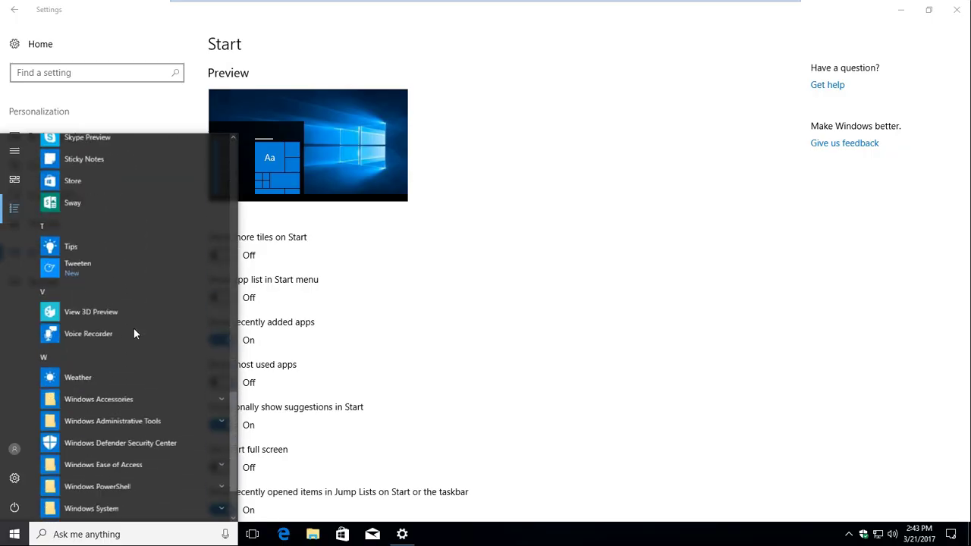
pyautogui.scroll(10, 132, 326)
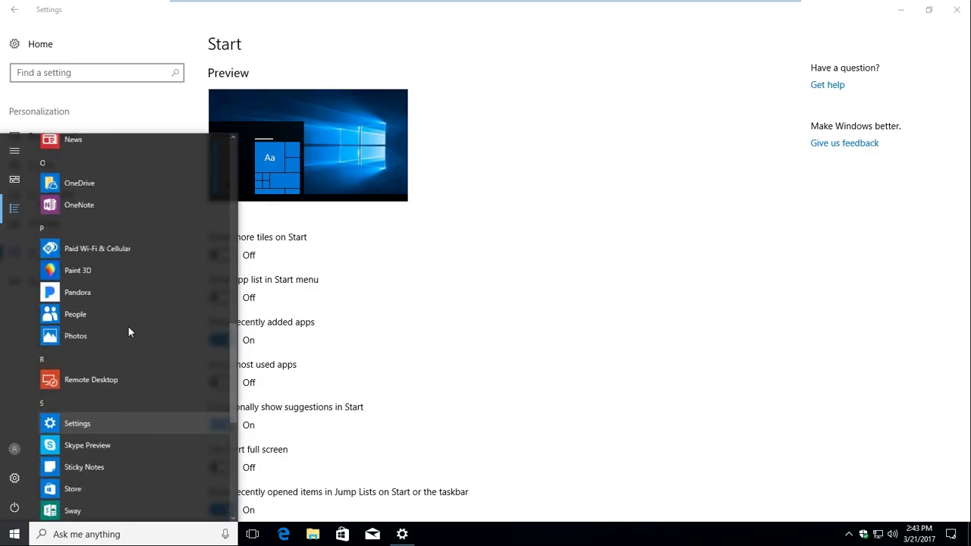
pyautogui.scroll(10, 127, 324)
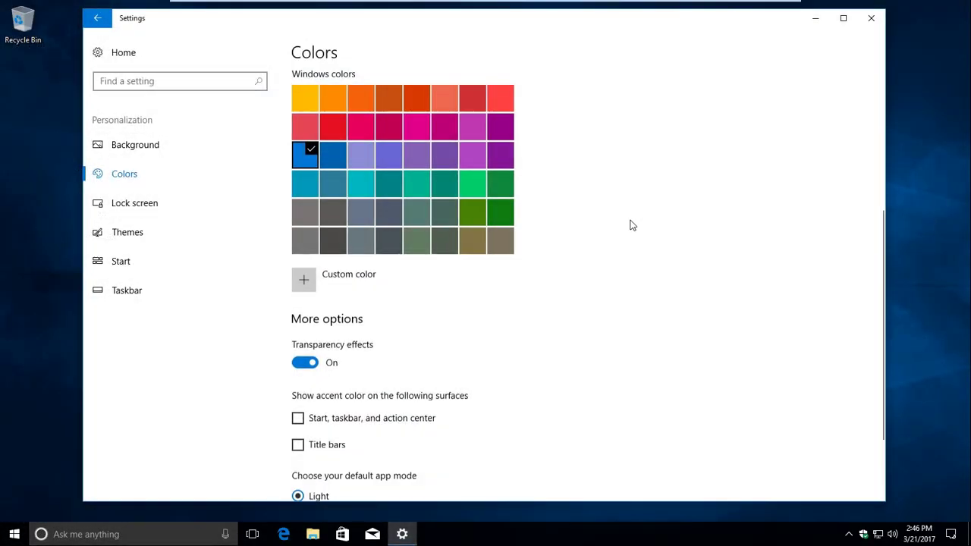
# Turn transparency effects off and back on in the Colors settings to compare the look.
pyautogui.scroll(-3, 635, 230)
pyautogui.scroll(-1, 636, 230)
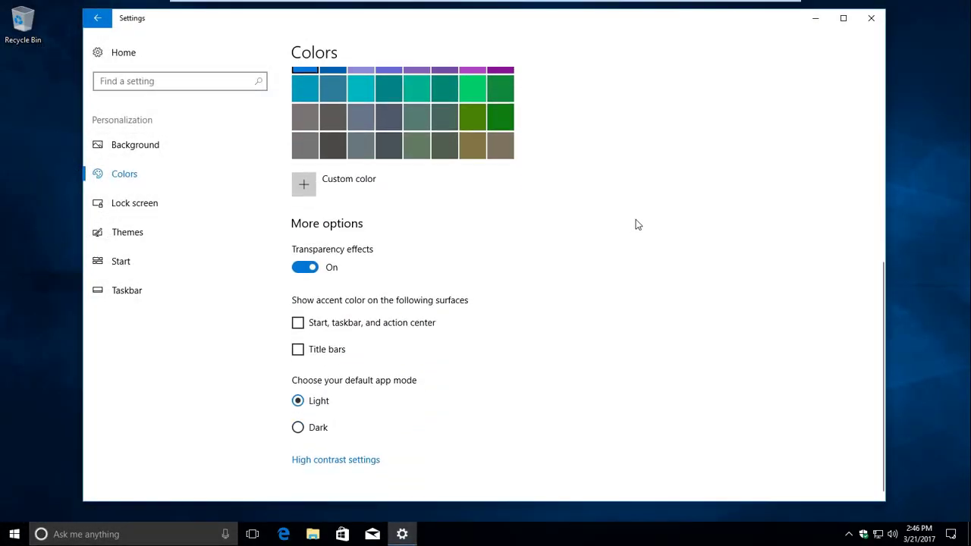
pyautogui.click(307, 270)
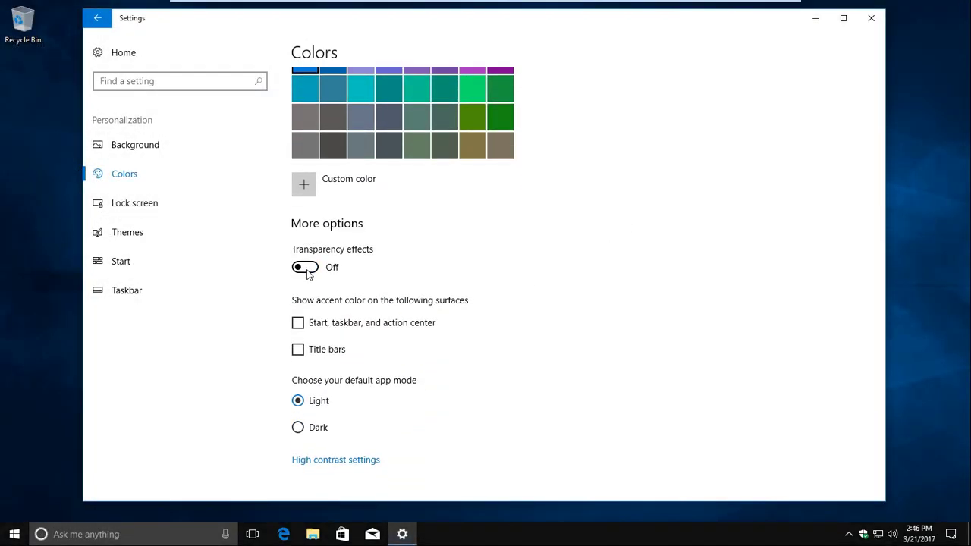
pyautogui.click(306, 268)
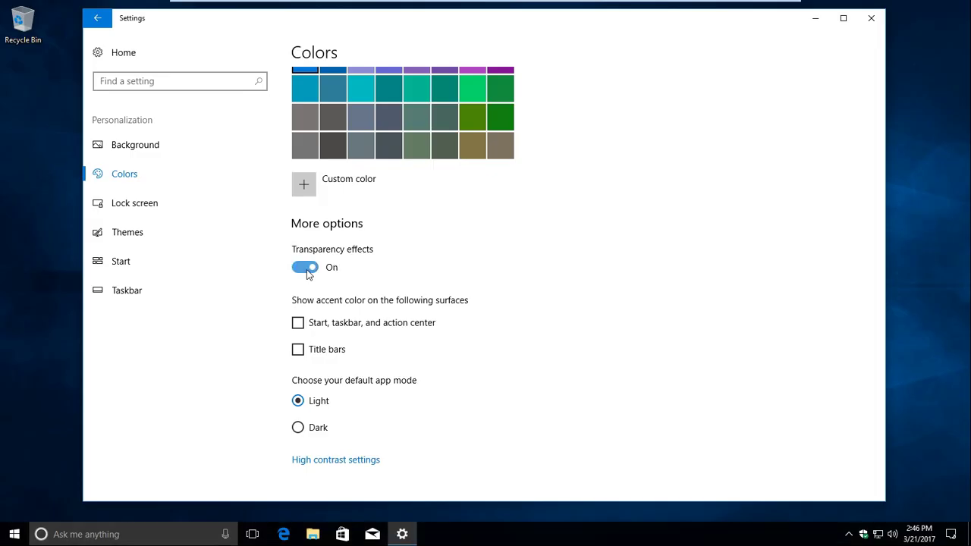
pyautogui.click(306, 269)
pyautogui.click(306, 268)
# Show the accent color on Start, taskbar, and action center and on title bars.
pyautogui.click(299, 324)
pyautogui.click(299, 350)
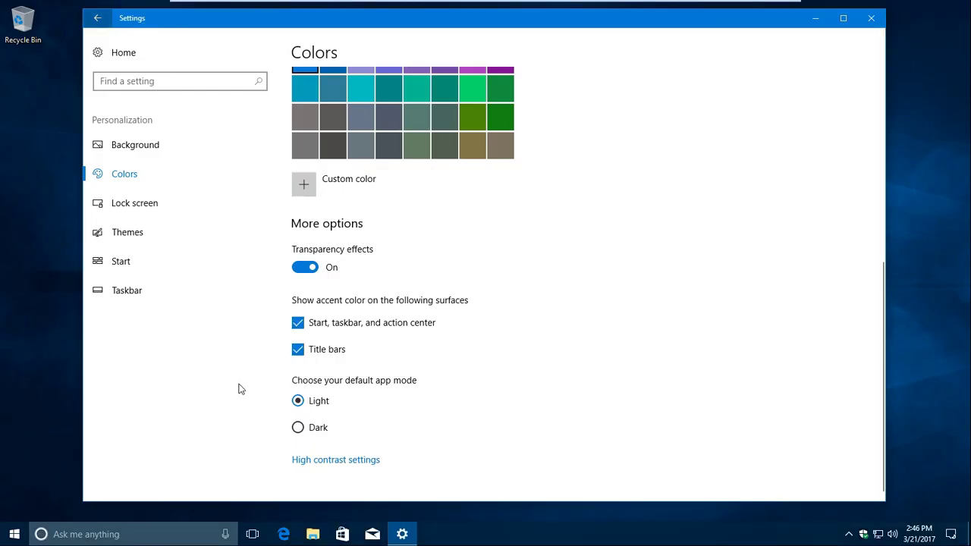
# Try the red, Rose bright and teal recent colors as the accent color.
pyautogui.scroll(5, 443, 305)
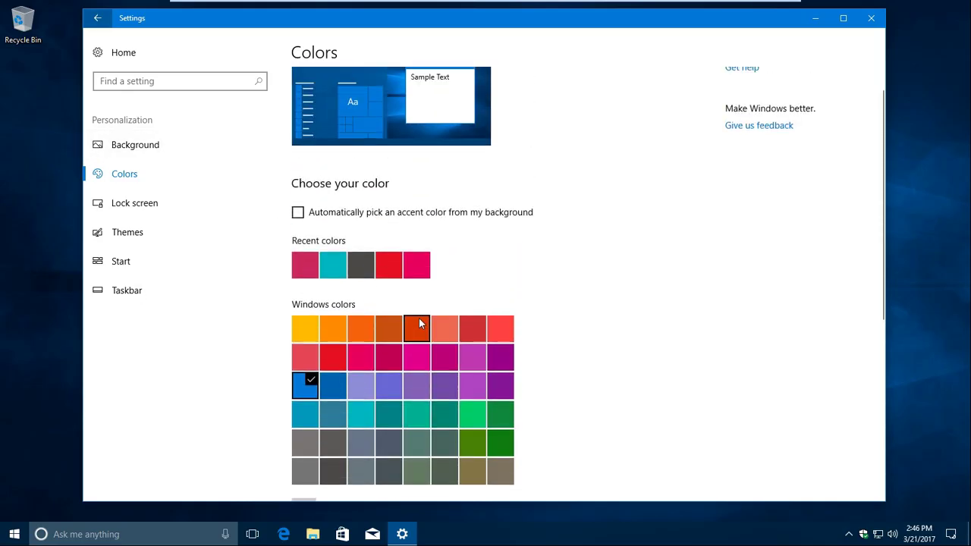
pyautogui.scroll(-1, 373, 207)
pyautogui.click(385, 195)
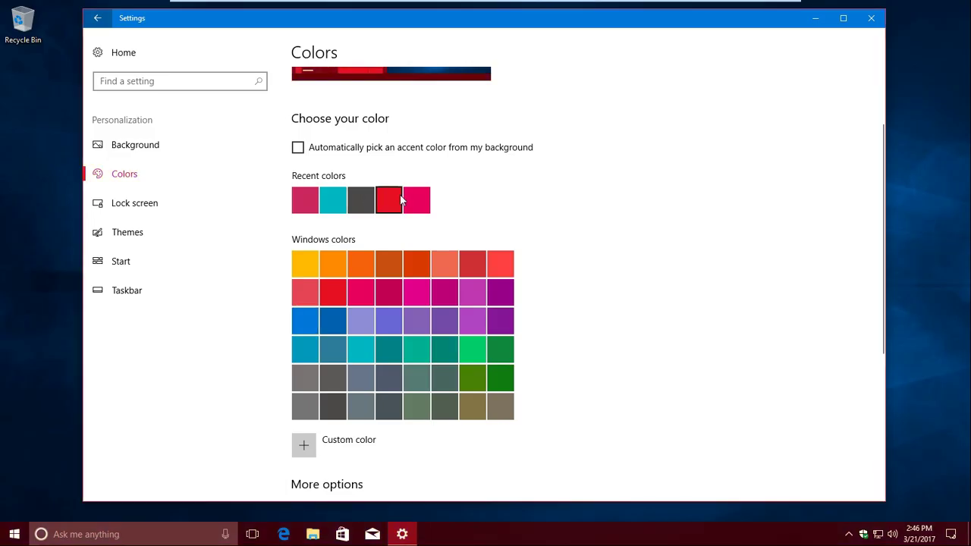
pyautogui.click(419, 201)
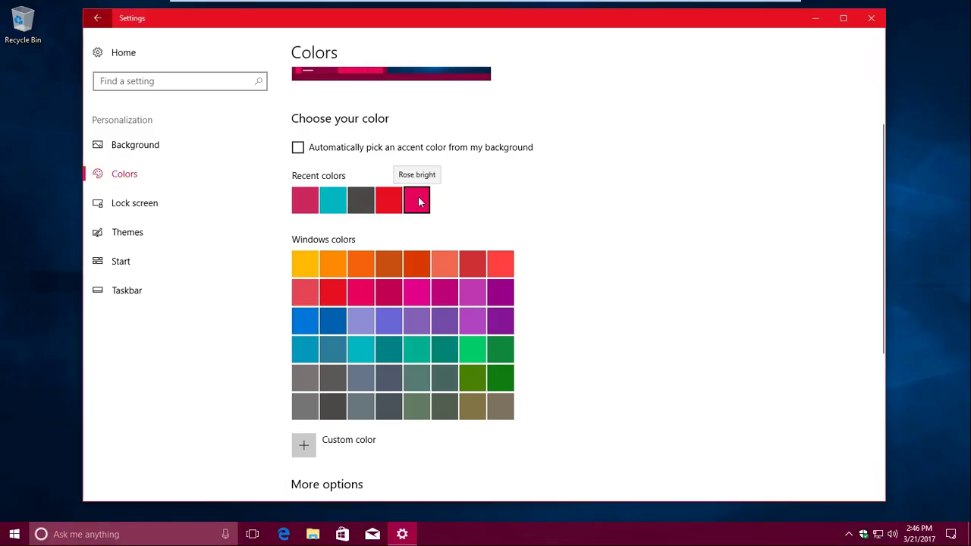
pyautogui.click(333, 206)
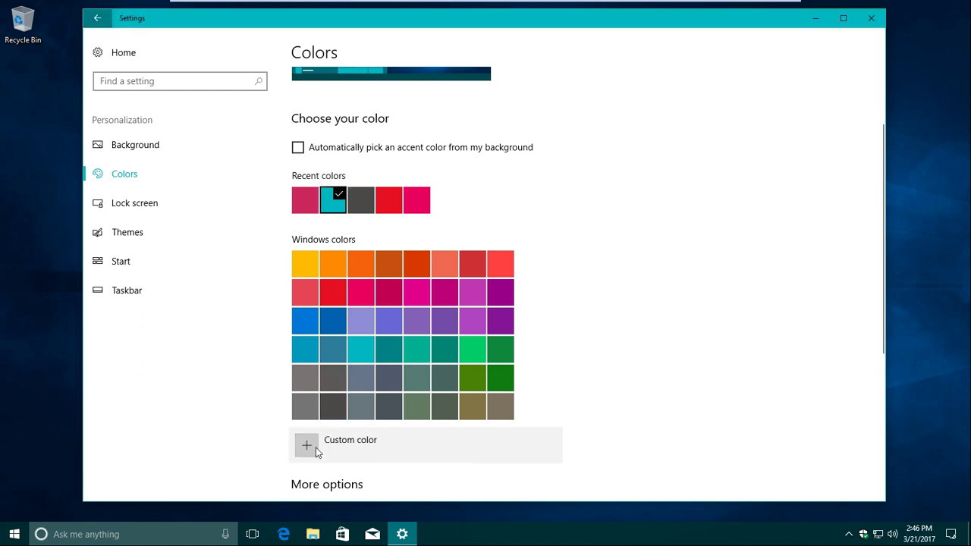
# Set a custom accent color, choosing a Tan shade with medium brightness.
pyautogui.click(317, 447)
pyautogui.moveTo(547, 302); pyautogui.dragTo(340, 307)
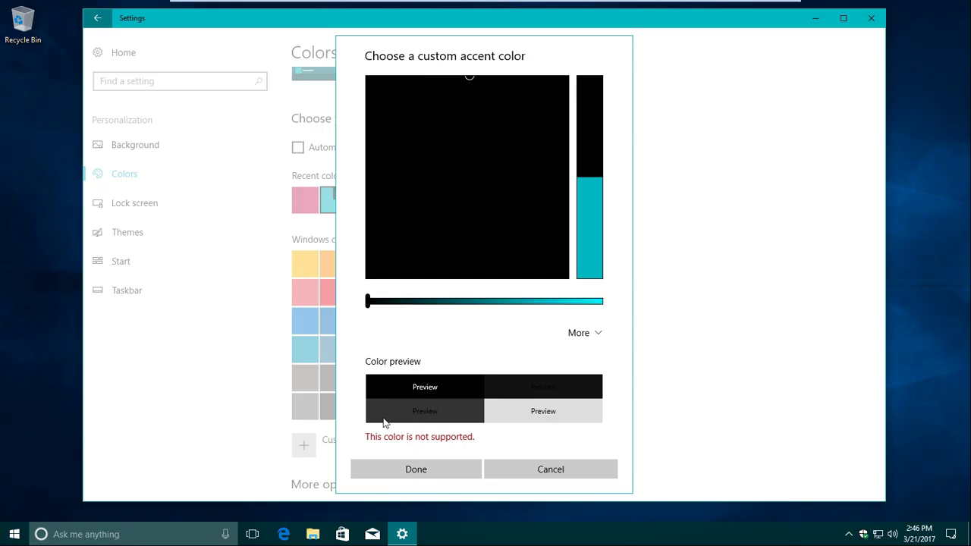
pyautogui.moveTo(368, 301); pyautogui.dragTo(493, 303)
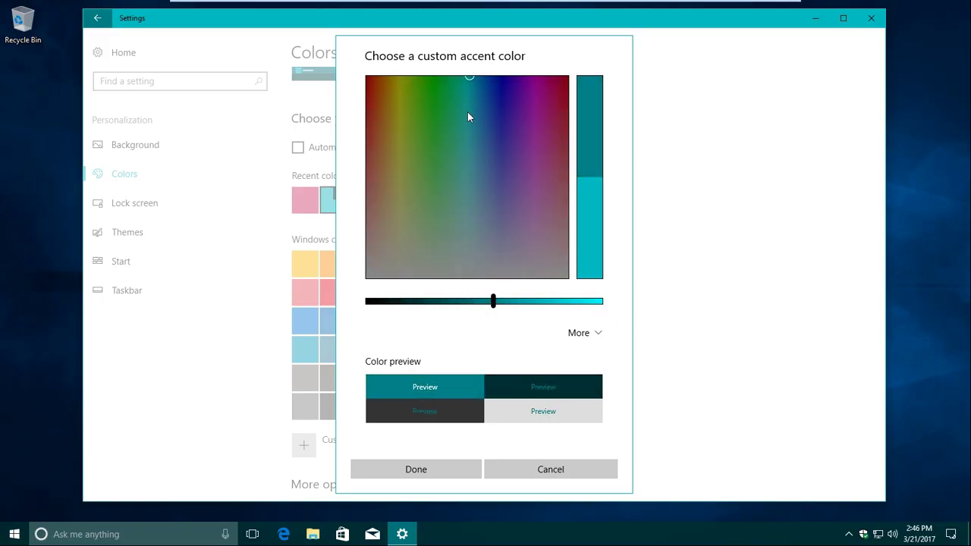
pyautogui.click(396, 177)
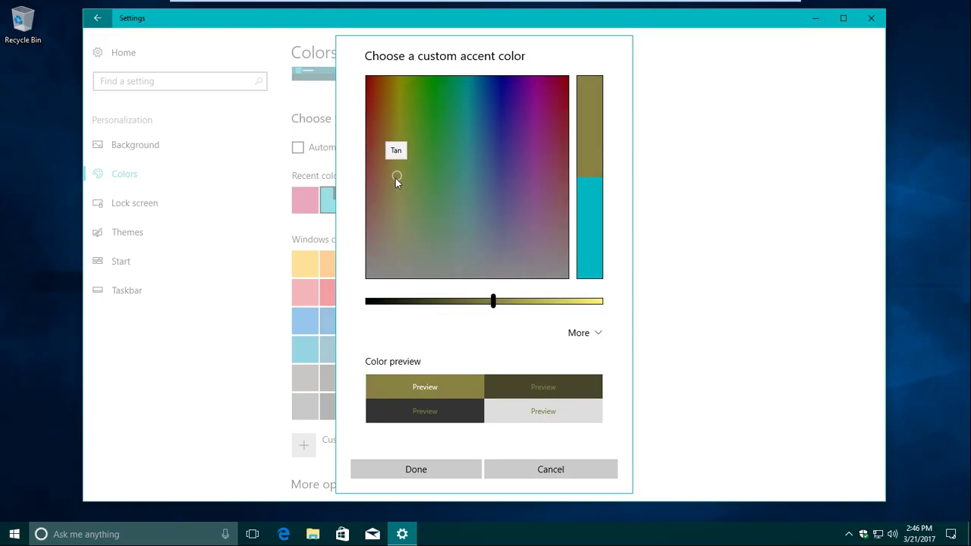
pyautogui.click(442, 470)
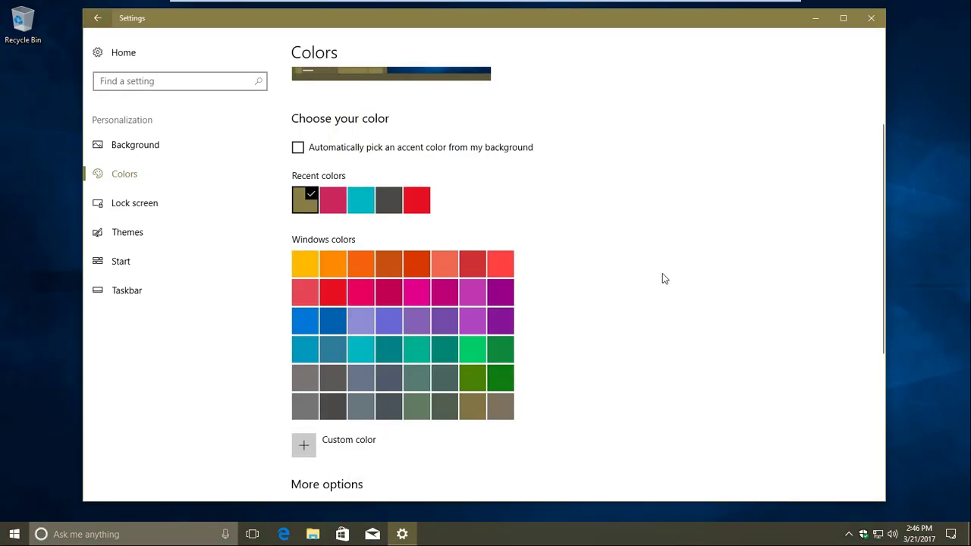
# Set the beach picture with the rock formations as the desktop background and view it on the desktop.
pyautogui.scroll(3, 642, 276)
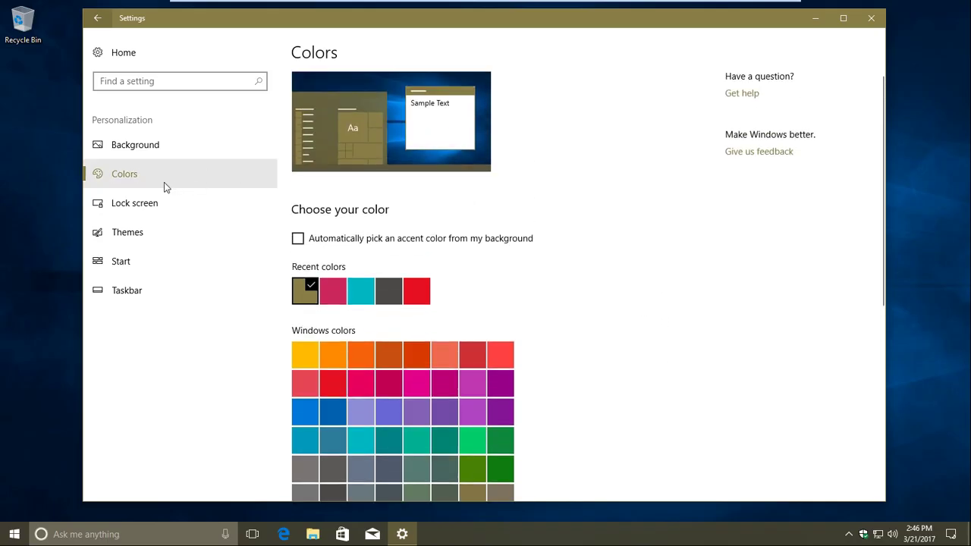
pyautogui.click(156, 157)
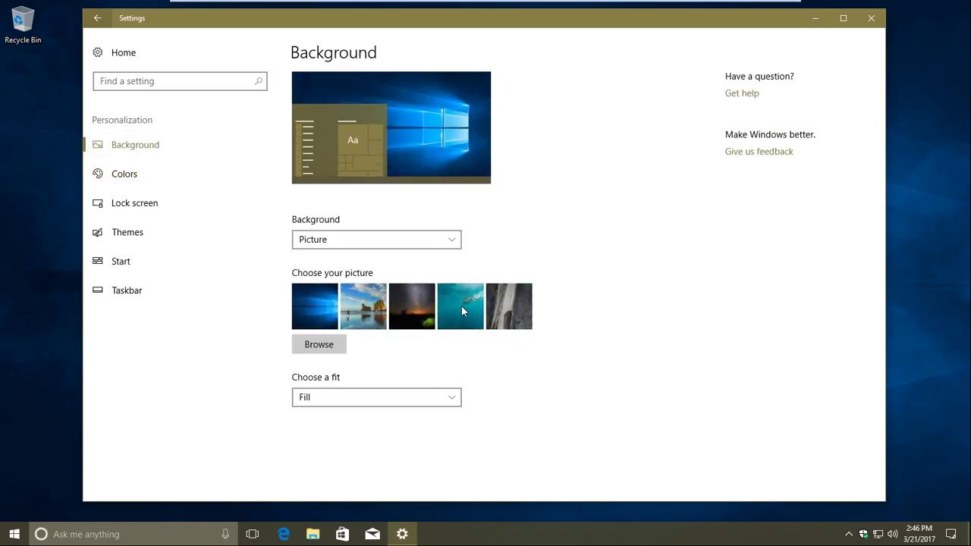
pyautogui.click(371, 310)
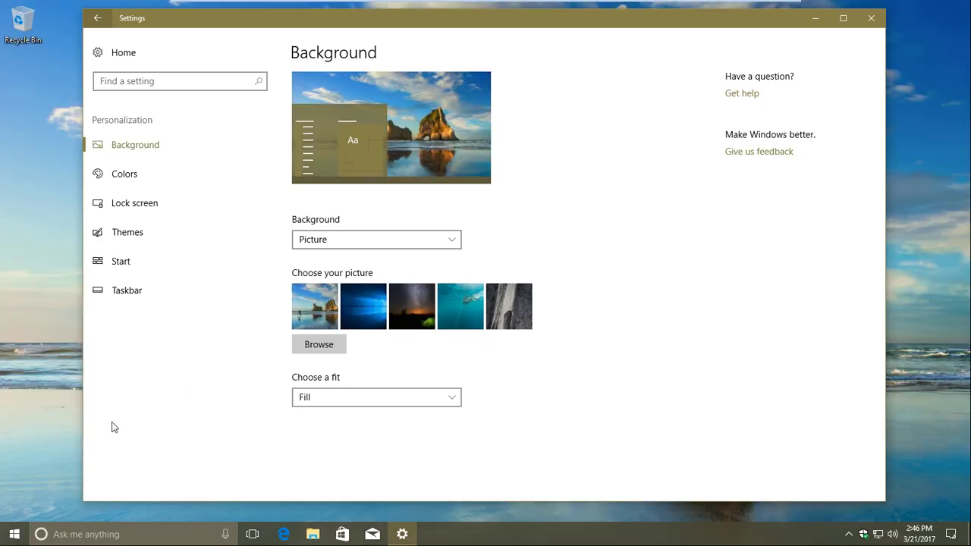
pyautogui.click(402, 534)
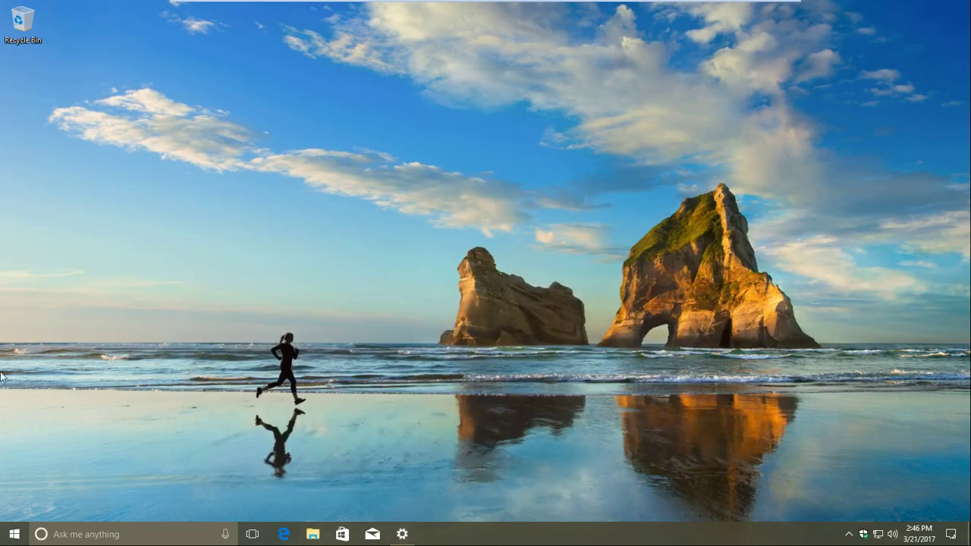
pyautogui.click(10, 536)
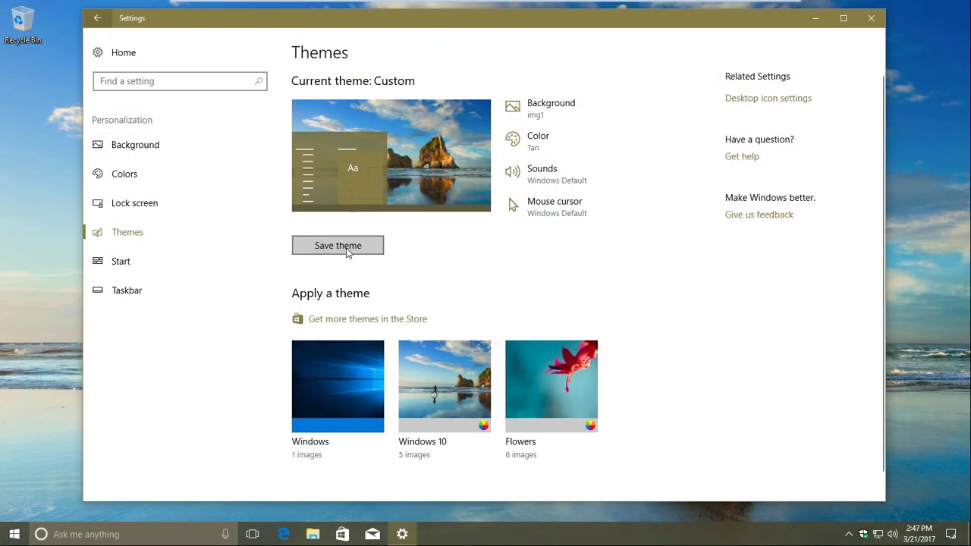
# Save the current look as a theme named Golden, and apply the Flowers theme.
pyautogui.click(347, 246)
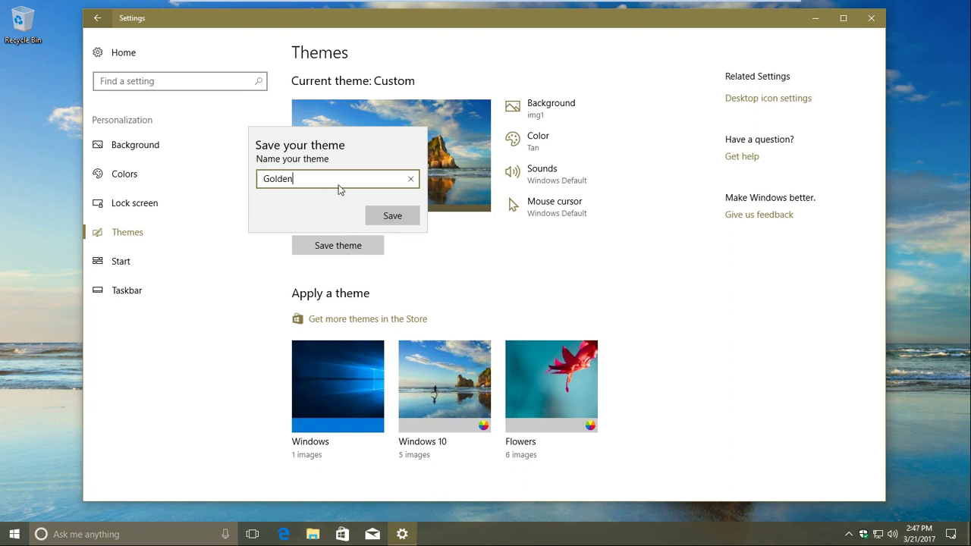
pyautogui.click(382, 215)
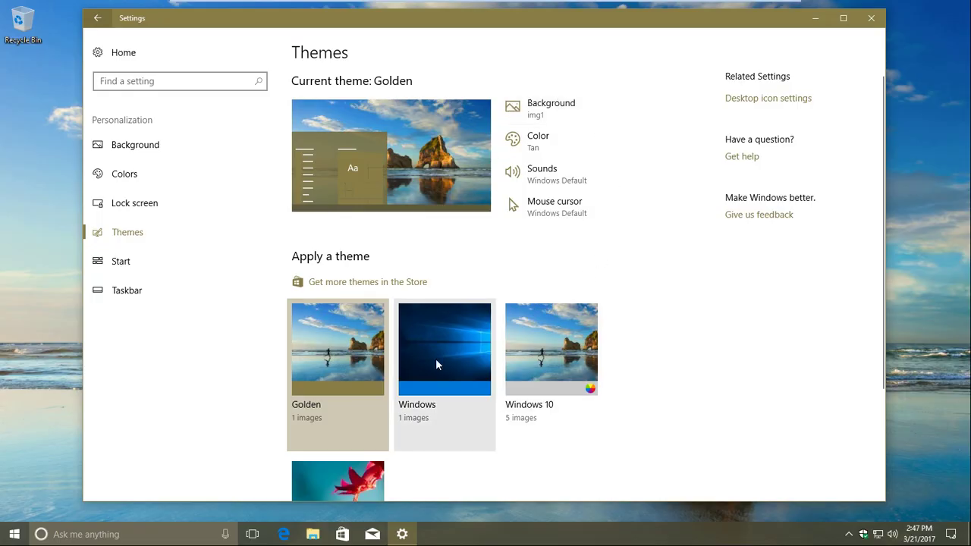
pyautogui.scroll(-2, 545, 326)
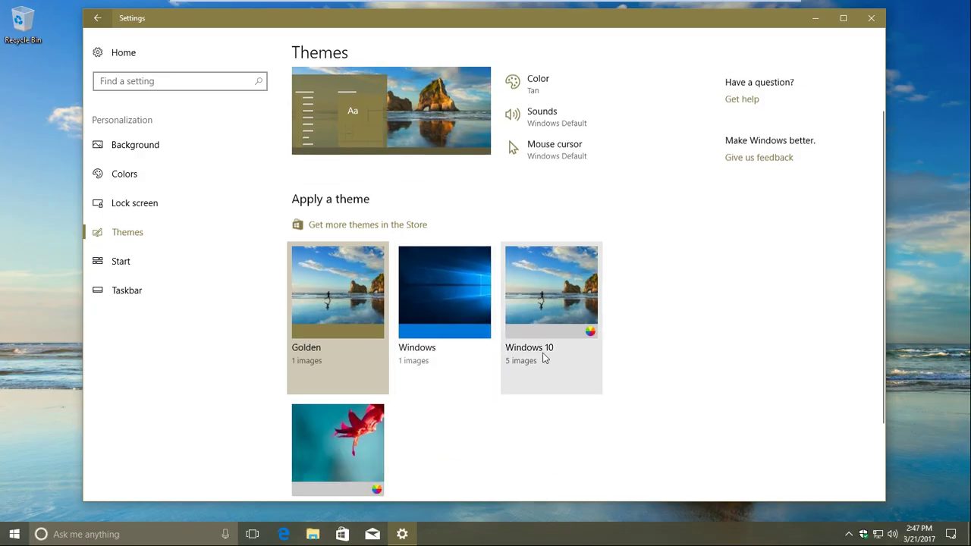
pyautogui.click(311, 374)
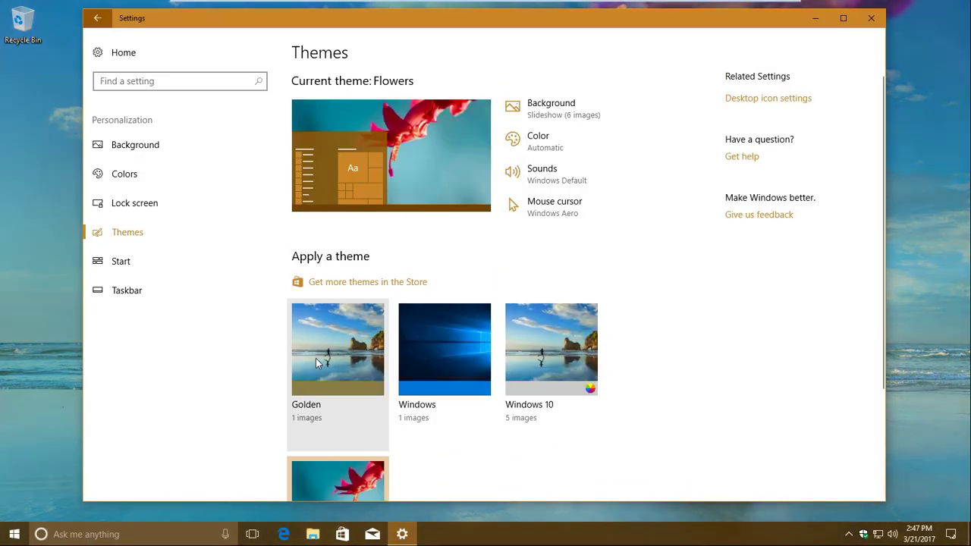
# Get the free Community Showcase Aqua theme from the Windows Themes collection in the Store and apply it.
pyautogui.click(409, 539)
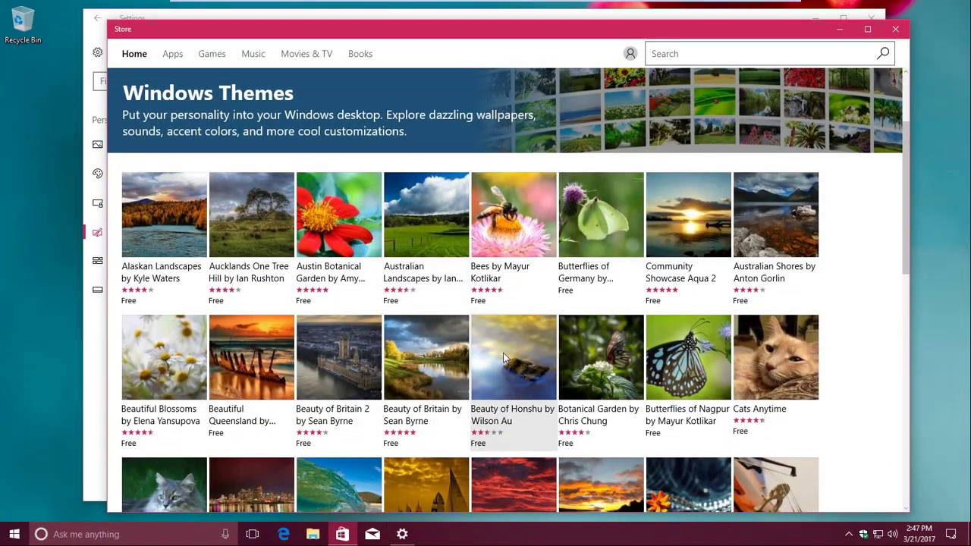
pyautogui.scroll(-4, 503, 358)
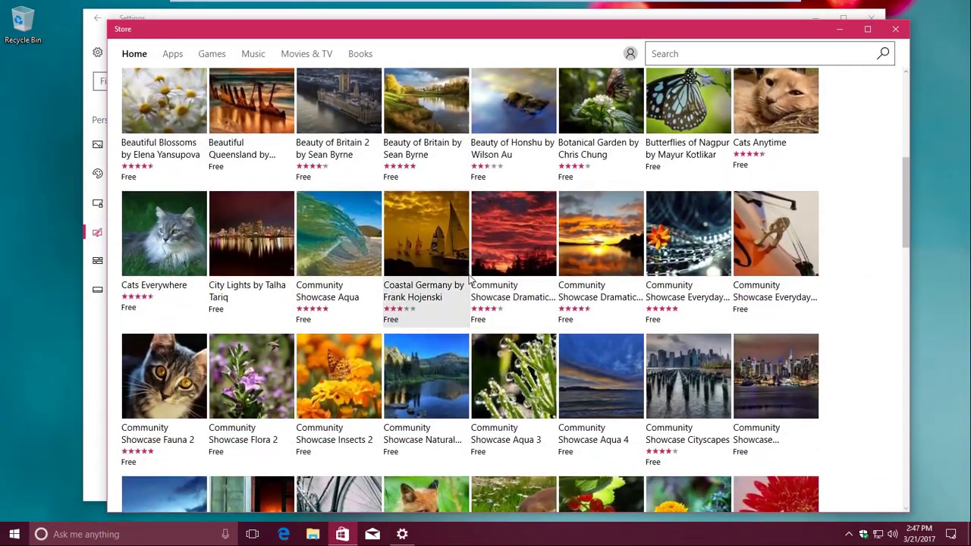
pyautogui.click(336, 270)
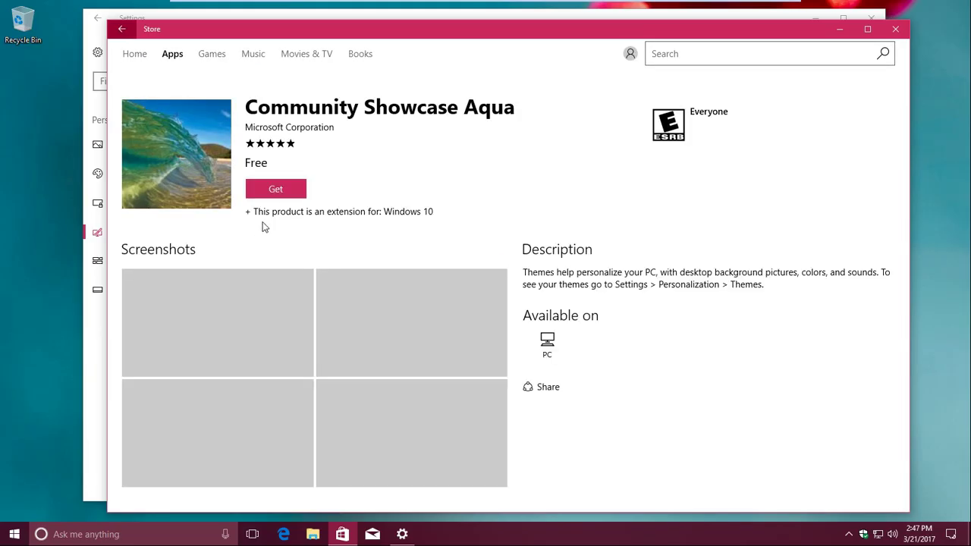
pyautogui.click(275, 191)
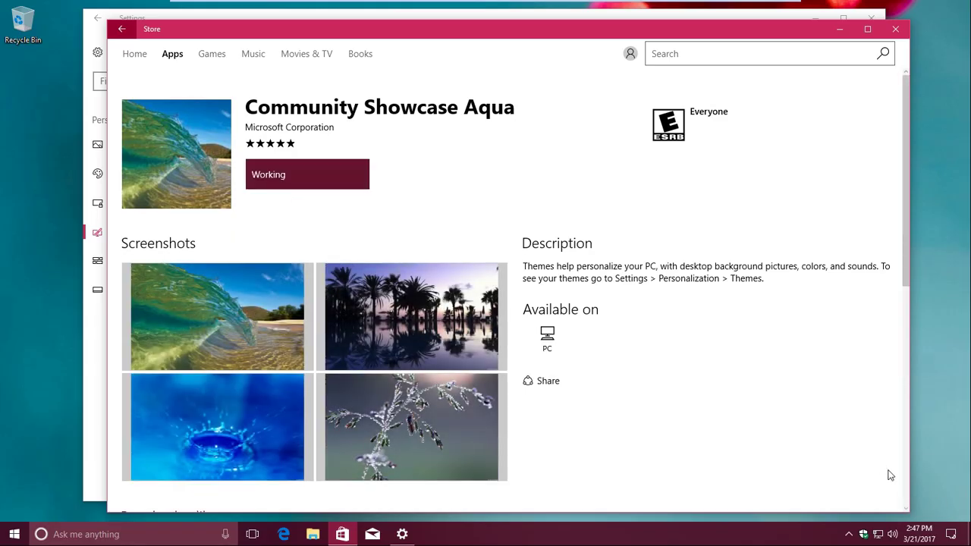
pyautogui.click(953, 534)
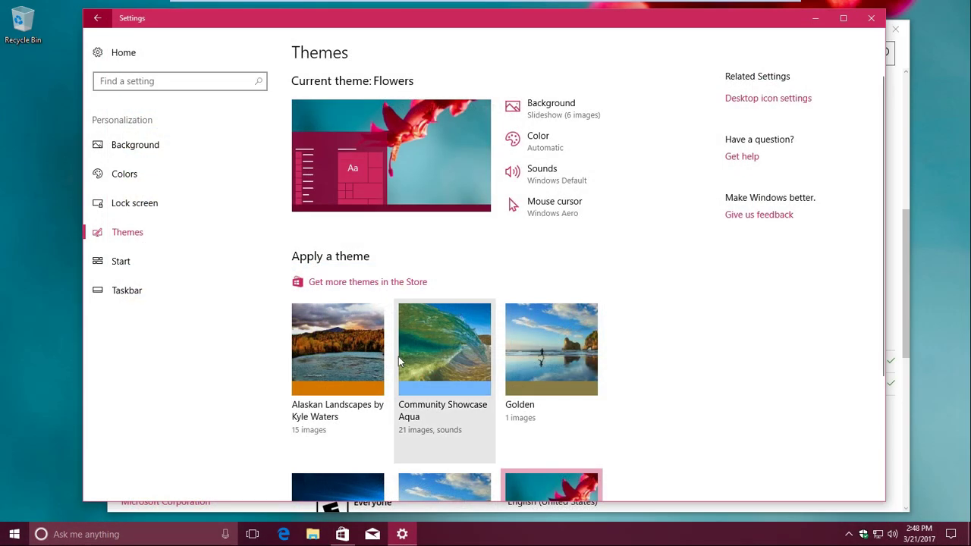
pyautogui.click(423, 353)
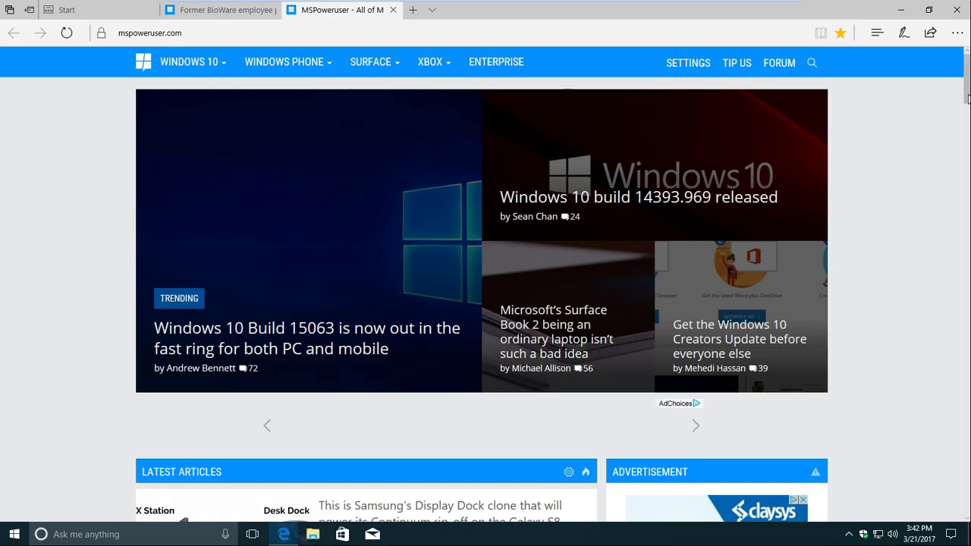
# In Microsoft Edge, show and hide the tab preview thumbnails twice.
pyautogui.click(432, 10)
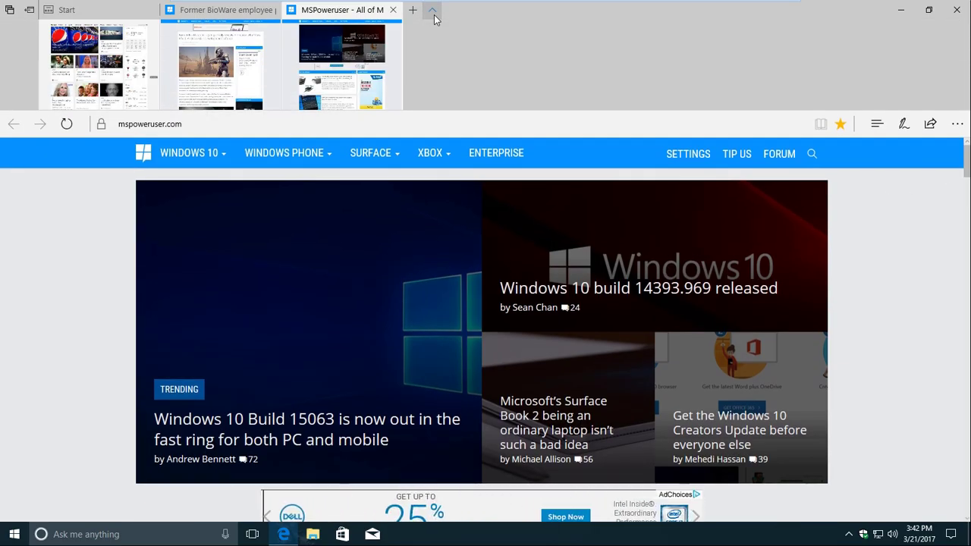
pyautogui.click(434, 14)
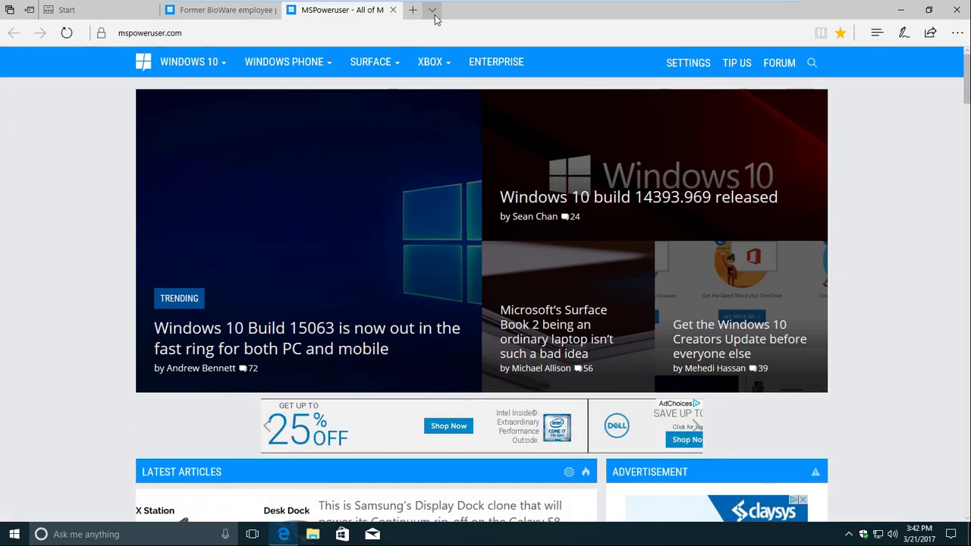
pyautogui.click(434, 14)
pyautogui.click(434, 15)
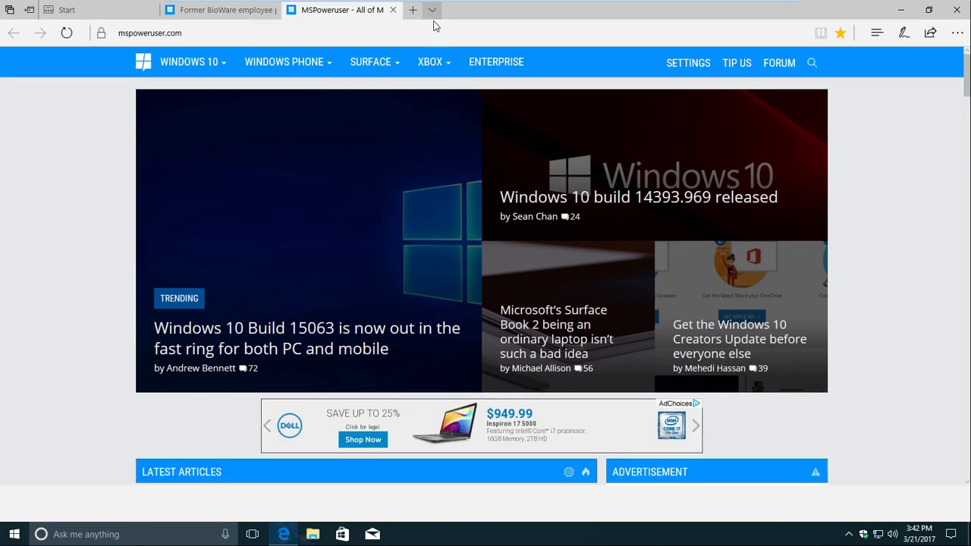
# Set the open browser tabs aside and reopen the Former BioWare article from the set-aside tabs.
pyautogui.click(10, 10)
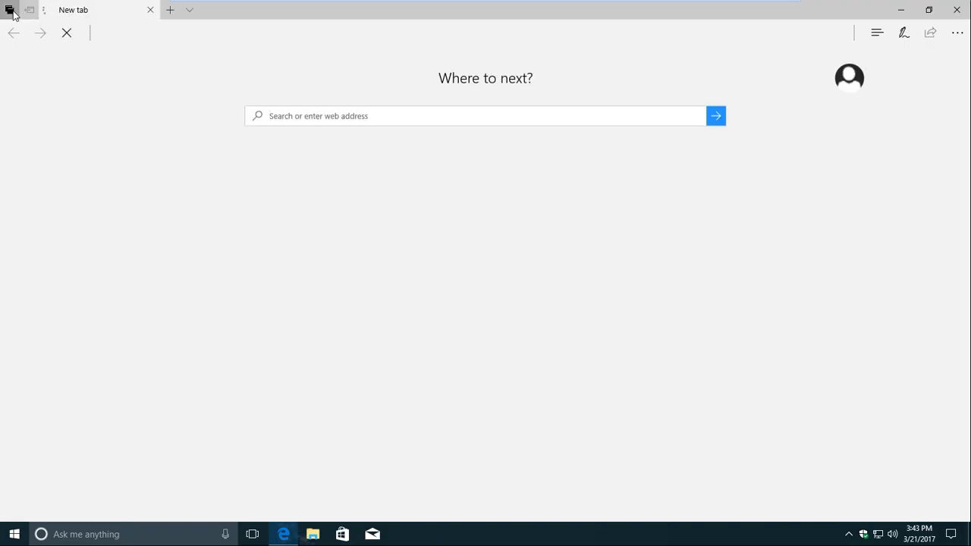
pyautogui.click(10, 10)
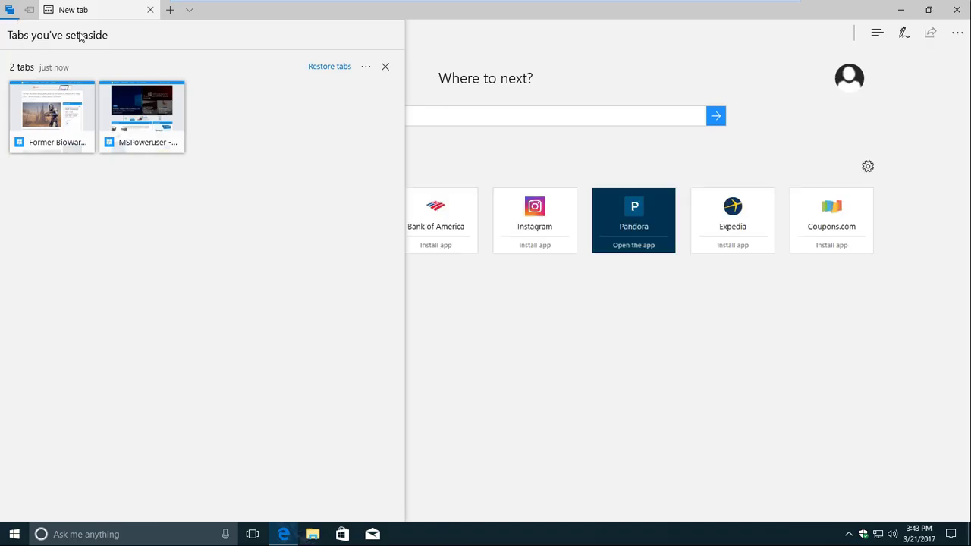
pyautogui.click(53, 118)
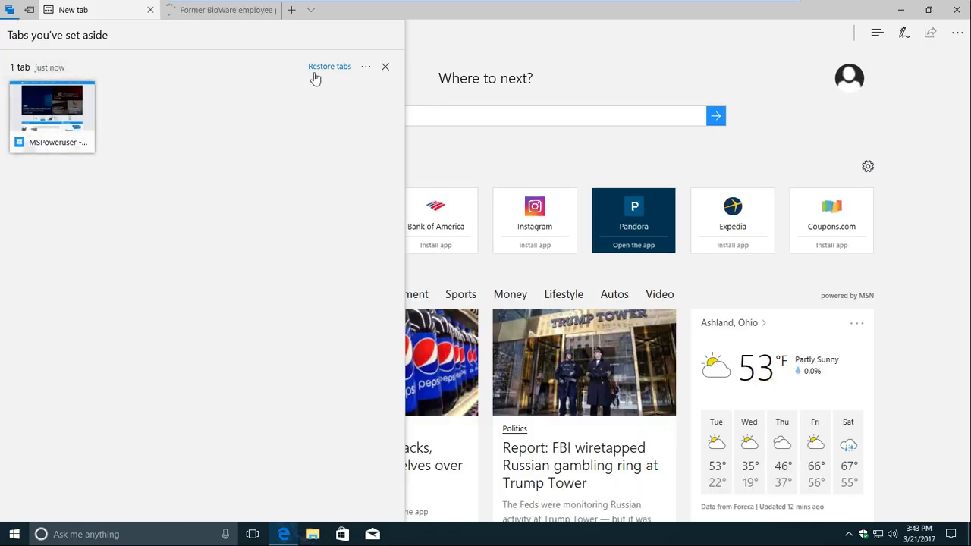
# View the reopened article tab, set the tabs aside again and bring up the set-aside list.
pyautogui.click(218, 10)
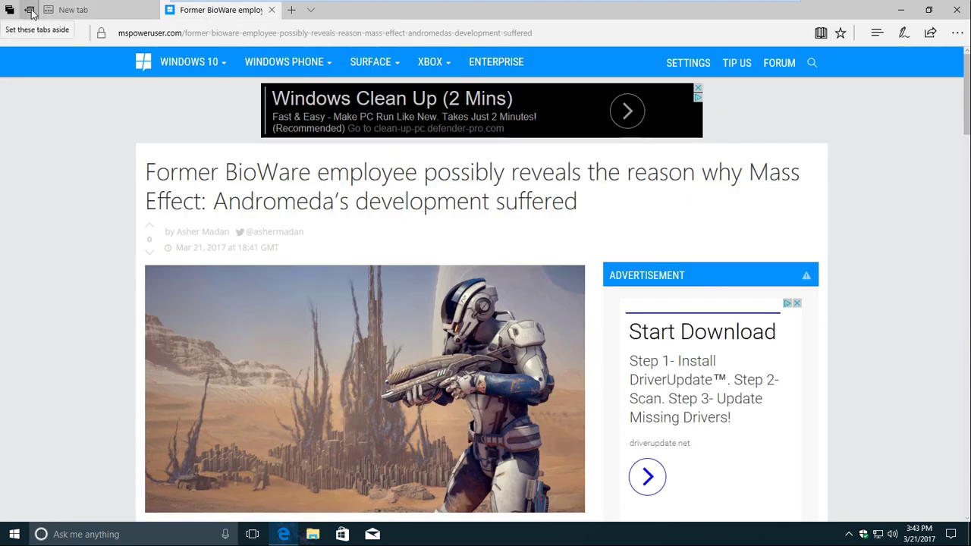
pyautogui.click(30, 10)
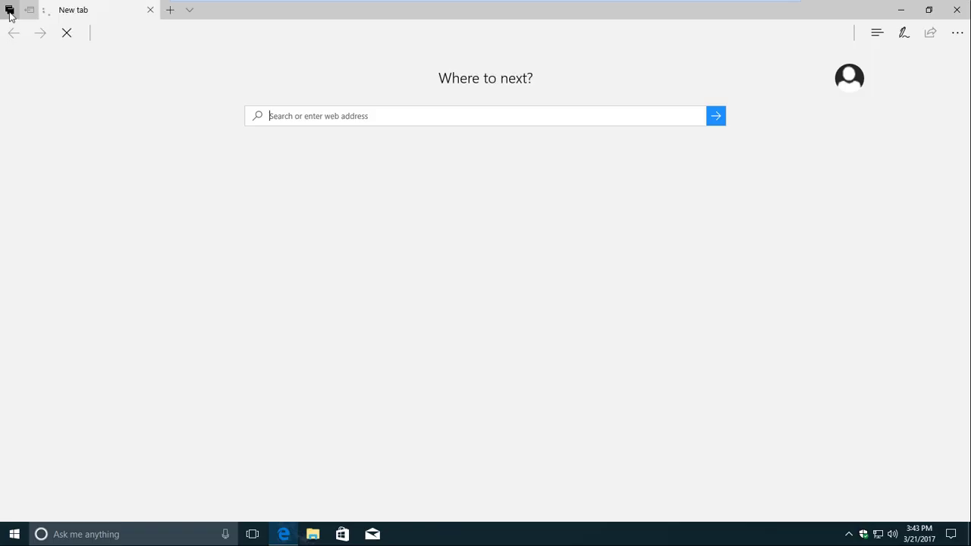
pyautogui.click(10, 10)
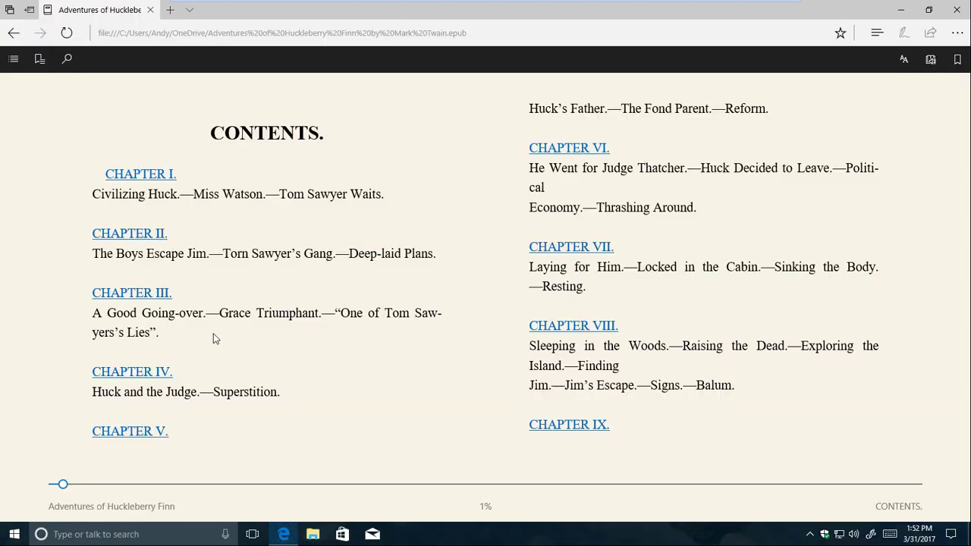
# Look through the Huckleberry Finn e-book's contents pages and table of contents, and jump to its saved HUCKLEBERRY FINN bookmark.
pyautogui.scroll(-3, 159, 266)
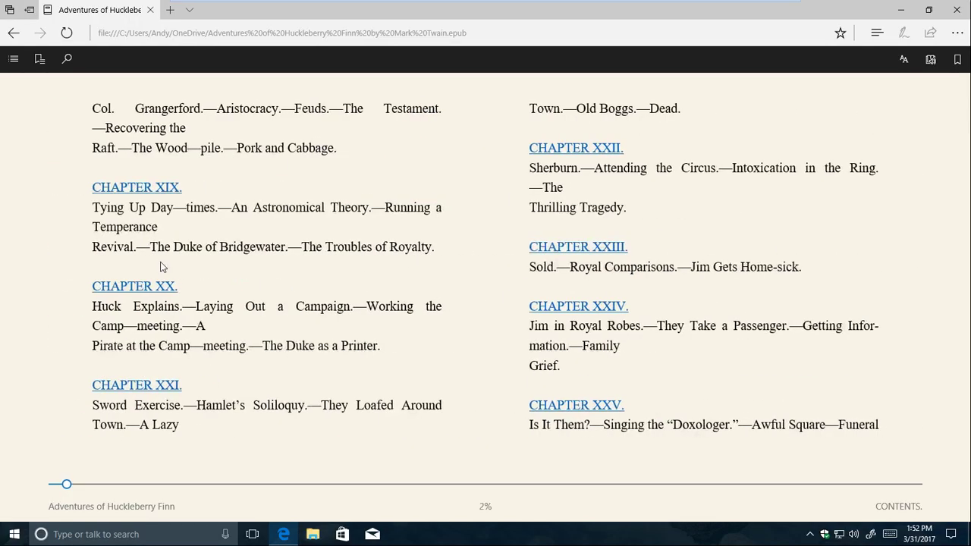
pyautogui.click(13, 59)
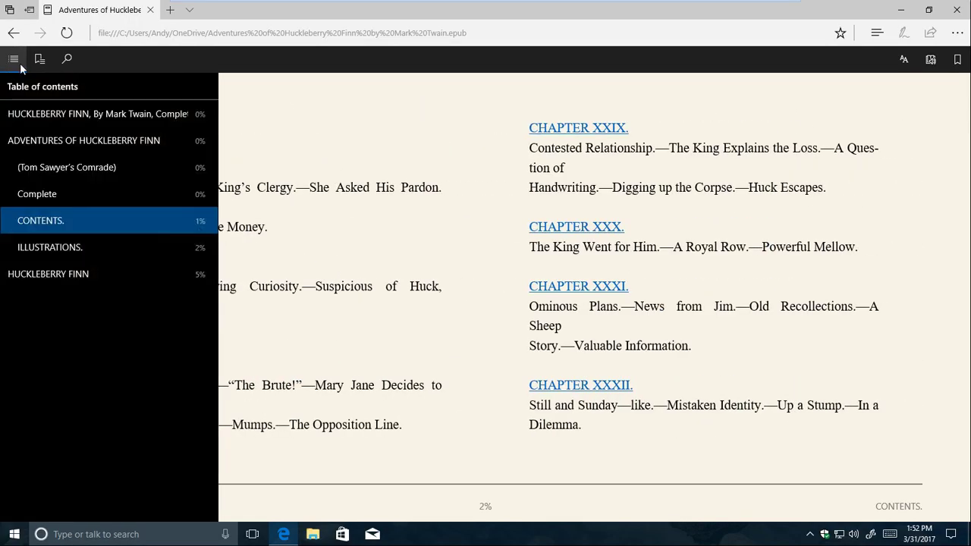
pyautogui.click(40, 63)
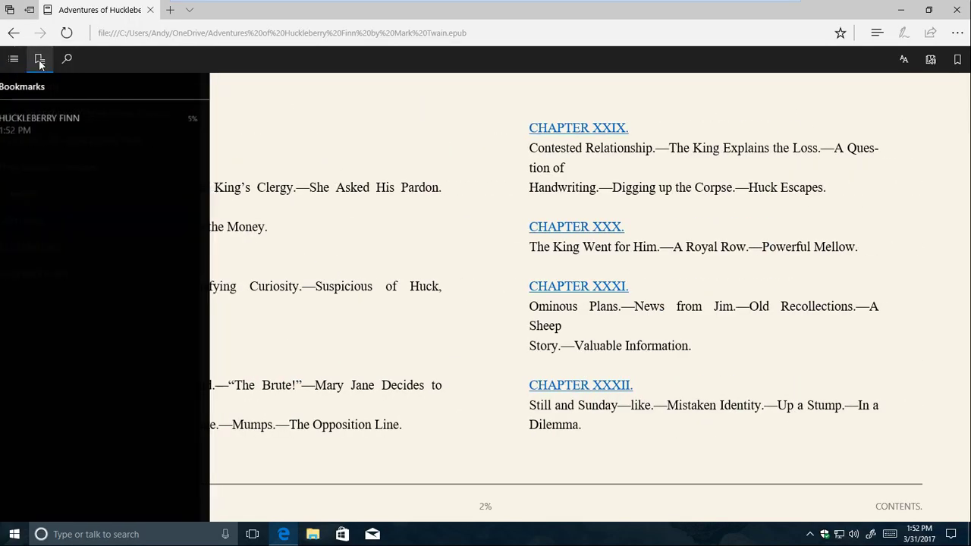
pyautogui.click(40, 124)
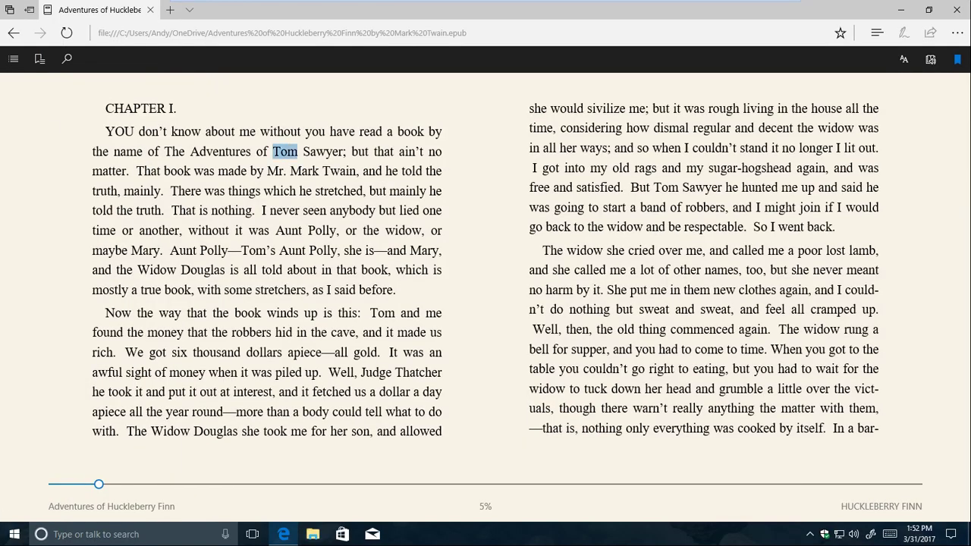
pyautogui.click(363, 166)
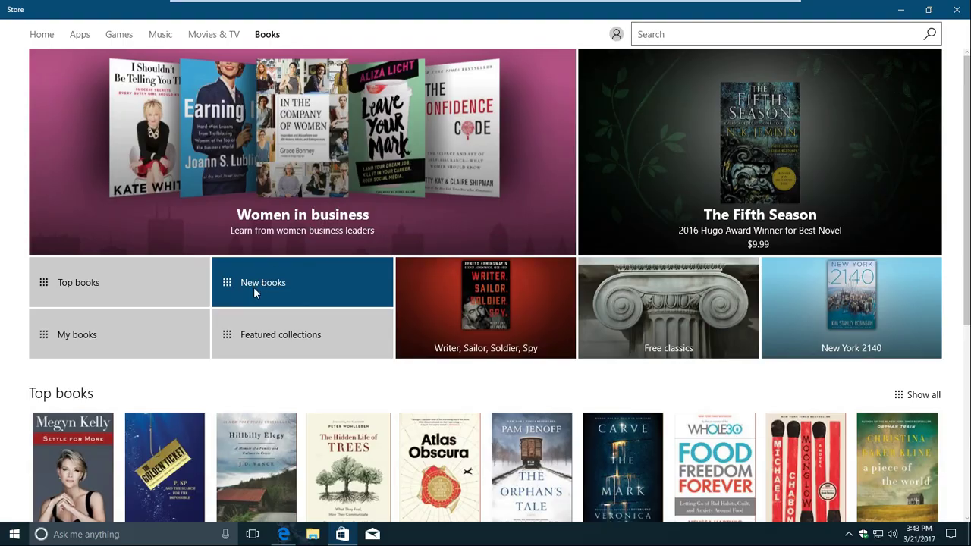
# Browse the Books section of the Store, going through Top books and the Sci-fi and fantasy collection.
pyautogui.scroll(-5, 242, 335)
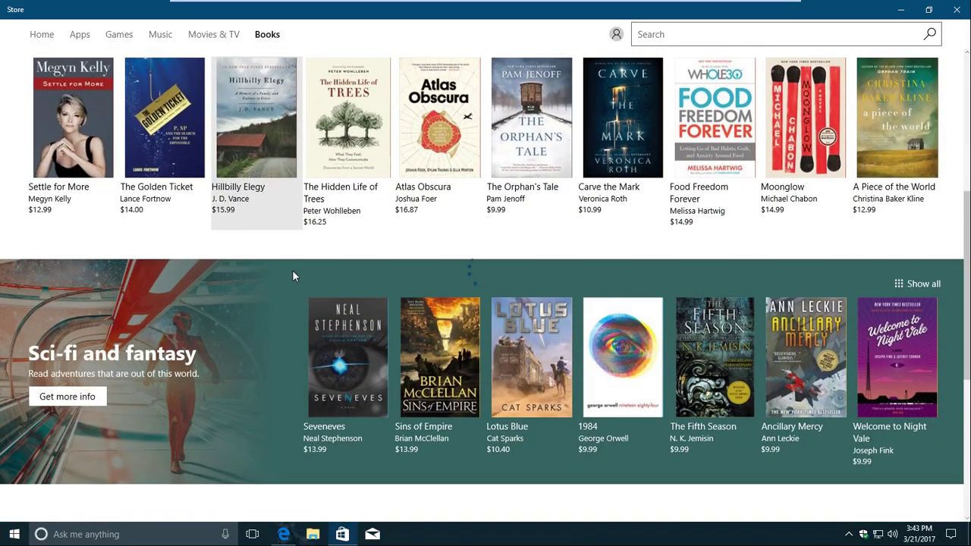
pyautogui.scroll(-3, 284, 276)
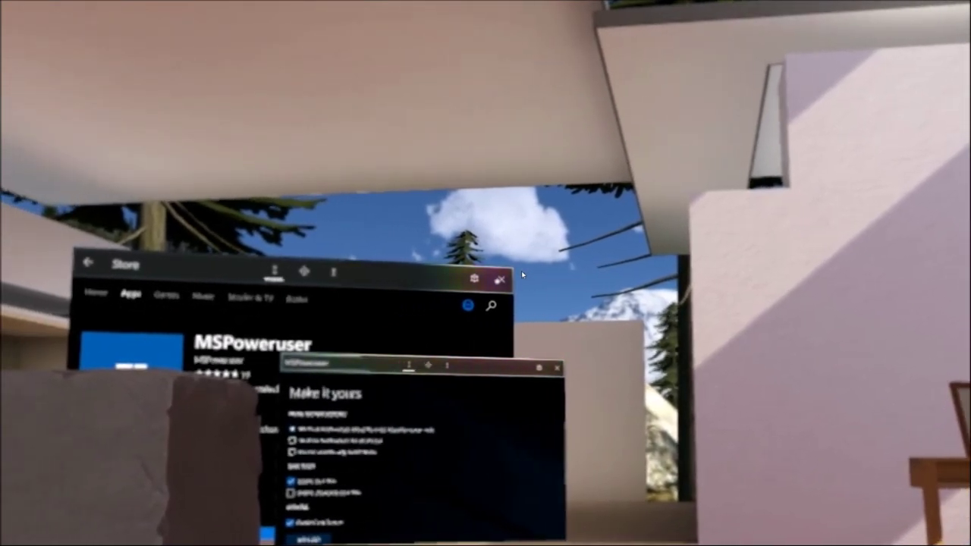
# In the mixed reality home, launch the Store, place its window in the room and browse to Top free apps.
pyautogui.press('super')
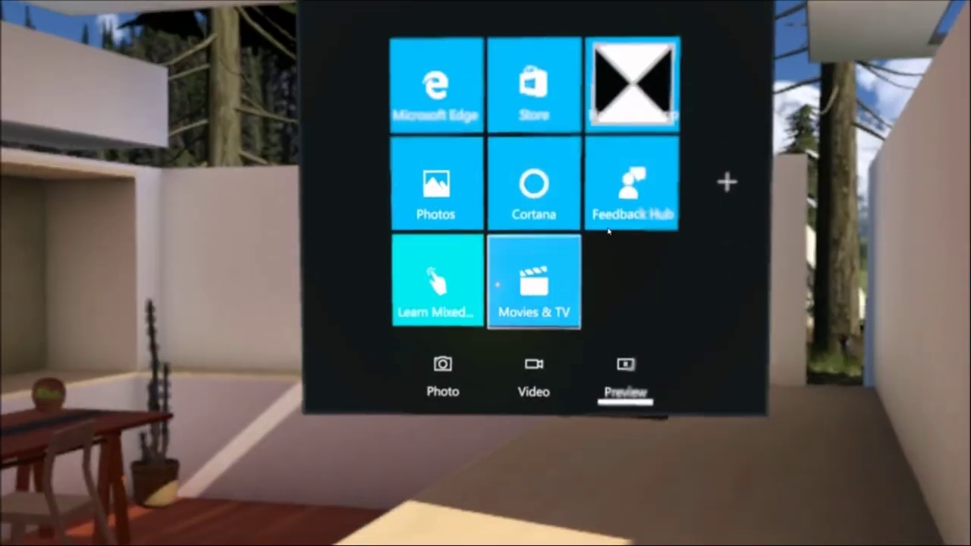
pyautogui.click(533, 84)
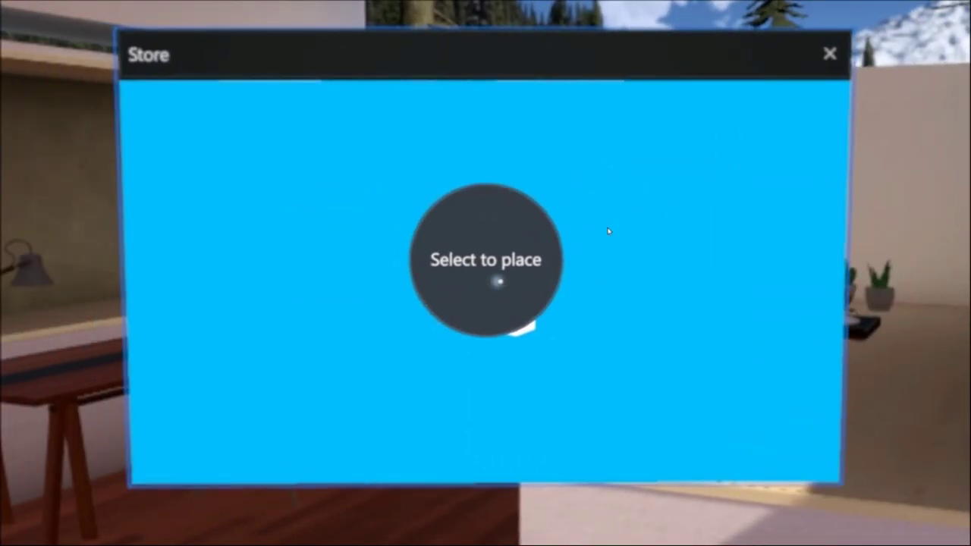
pyautogui.click(608, 231)
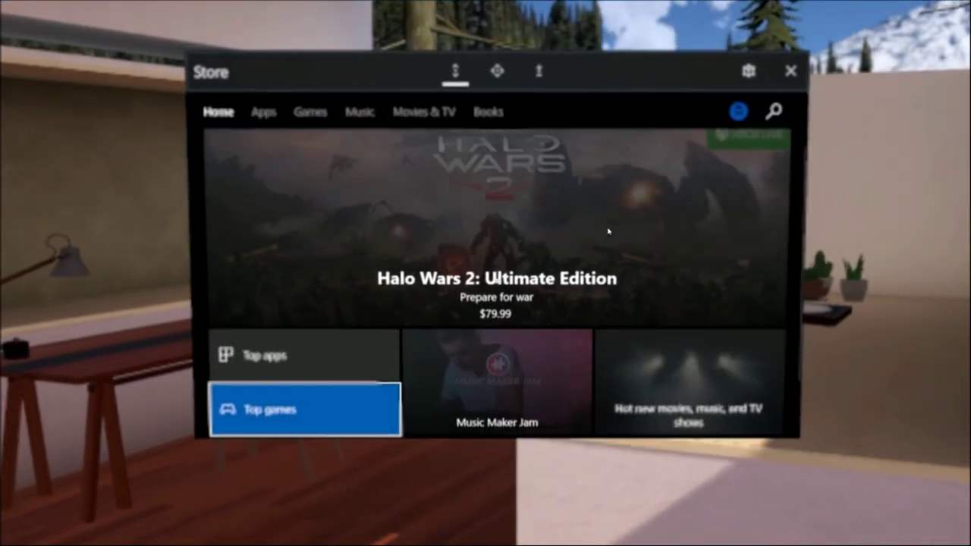
pyautogui.scroll(-3, 608, 230)
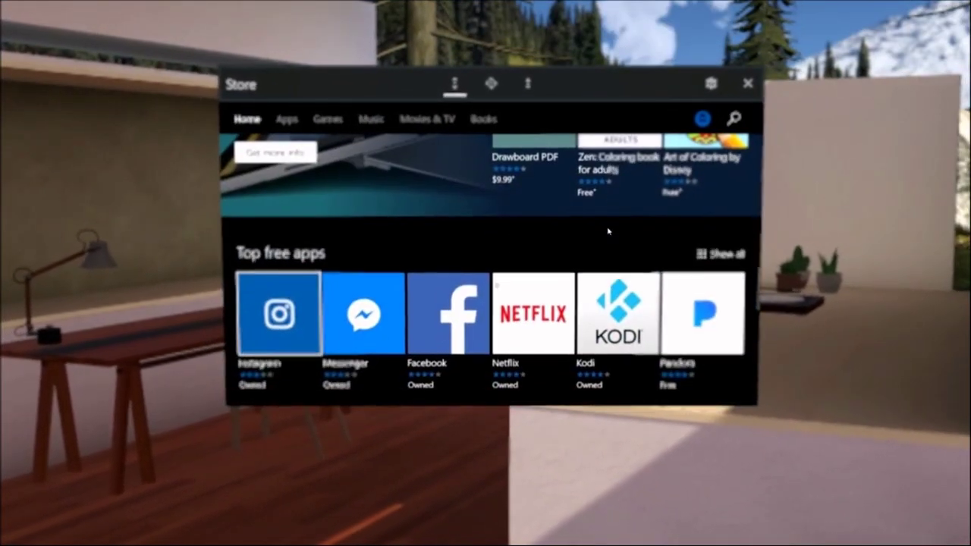
# Look back over the Store's home page up to its featured Halo Wars 2: Ultimate Edition banner in the mixed reality room.
pyautogui.scroll(3, 607, 231)
pyautogui.scroll(1, 608, 231)
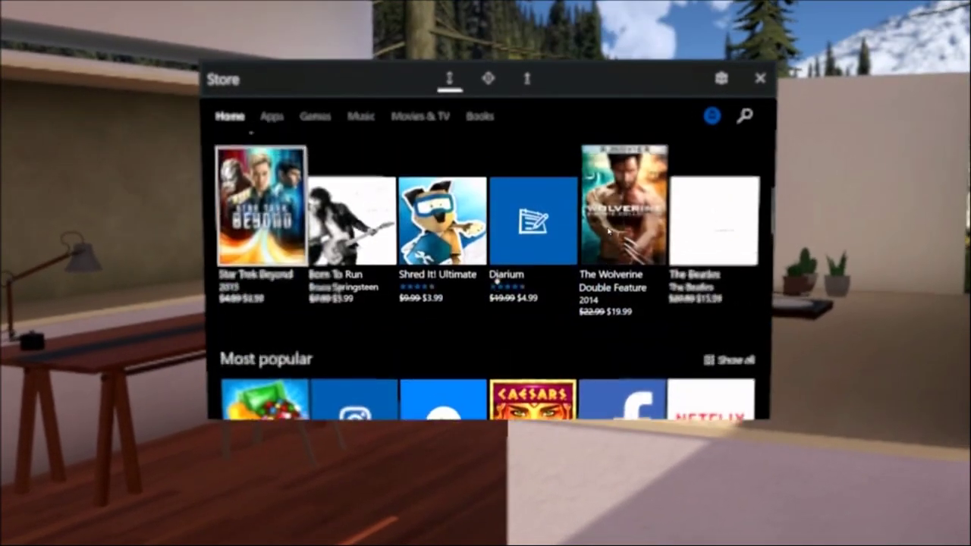
pyautogui.scroll(5, 607, 230)
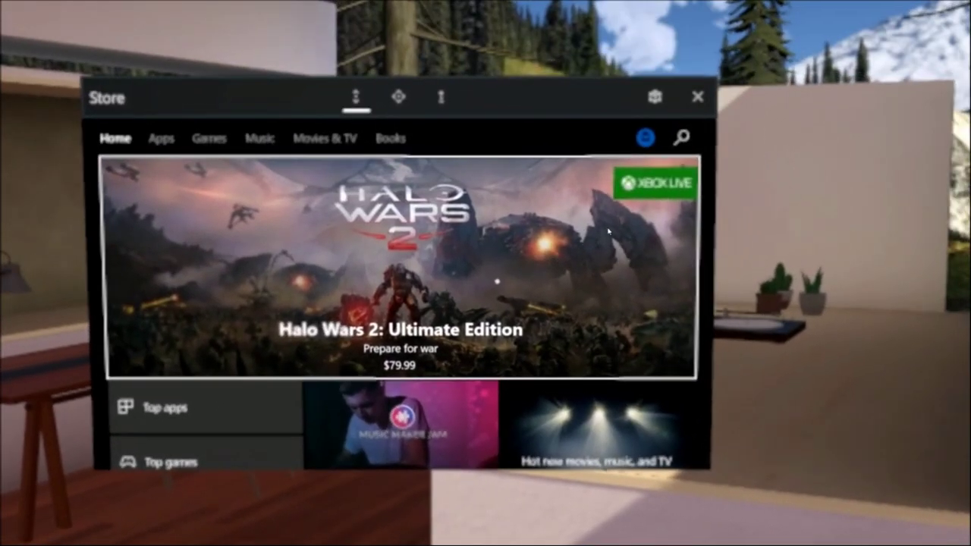
pyautogui.press('Right')
pyautogui.press('Right')
pyautogui.press('Right')
pyautogui.press('Right')
pyautogui.press('Right')
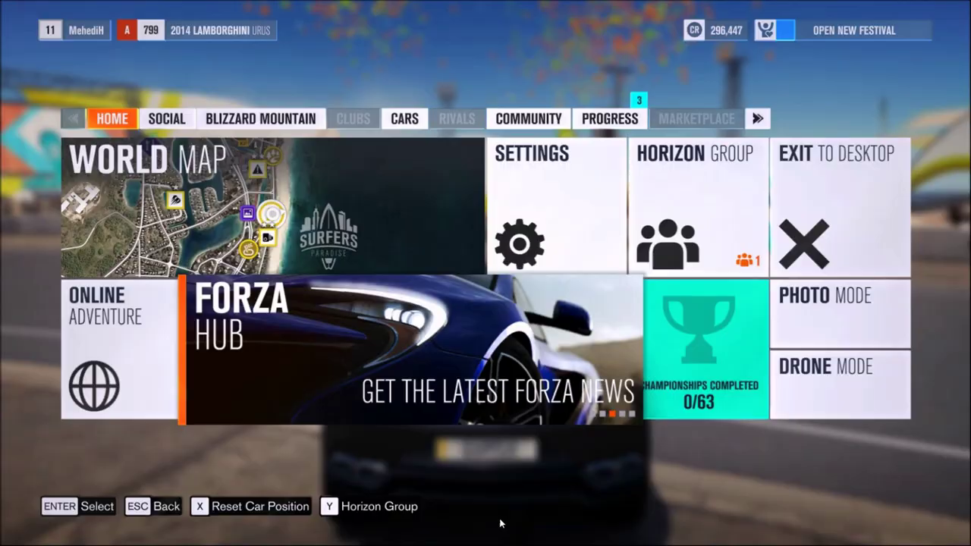
# Bring up the Game bar over Forza, review its audio options and keyboard shortcuts, and start the broadcast option.
pyautogui.press('super+g')
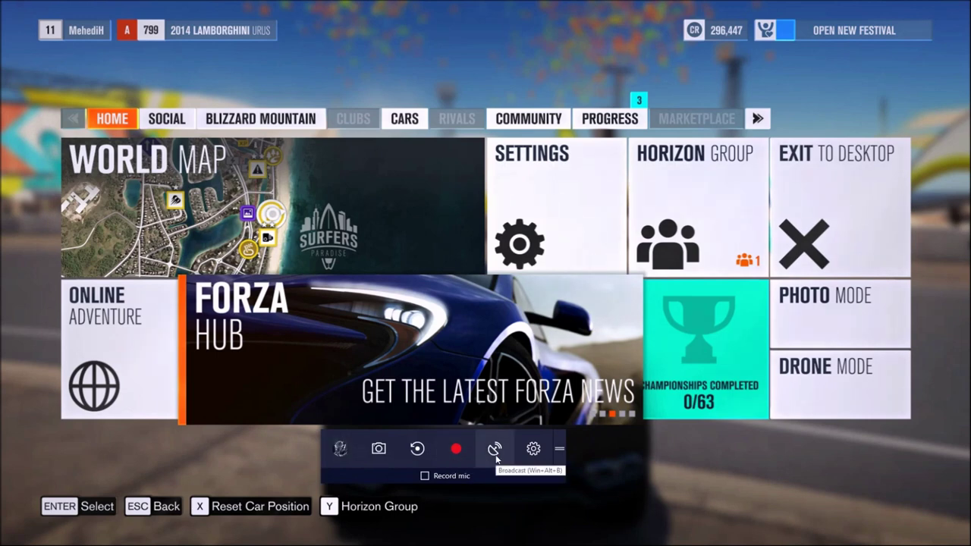
pyautogui.click(532, 449)
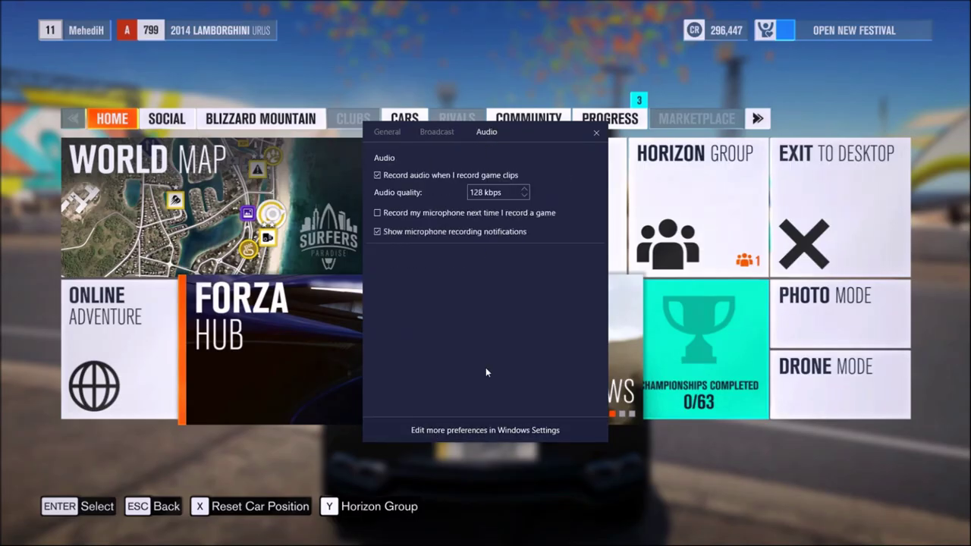
pyautogui.click(486, 430)
pyautogui.scroll(-3, 637, 277)
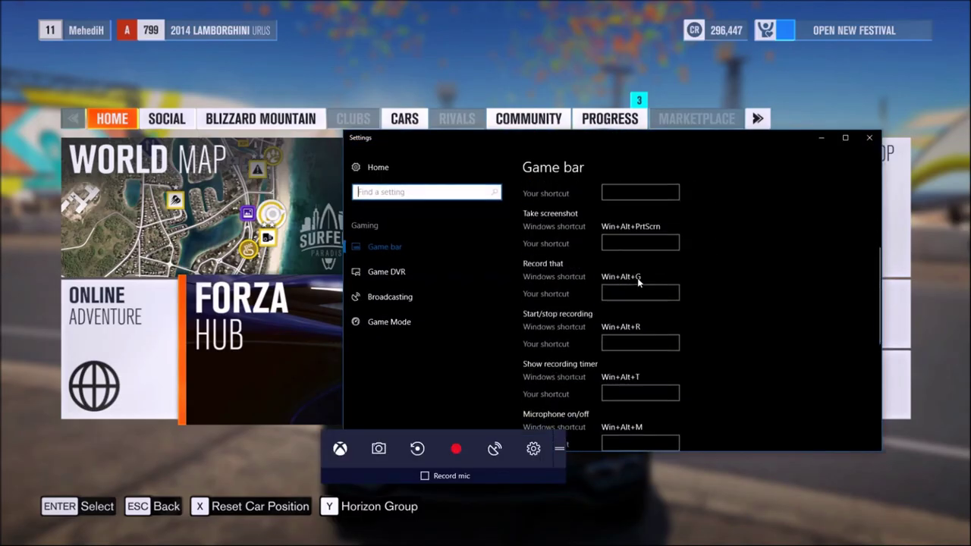
pyautogui.click(867, 140)
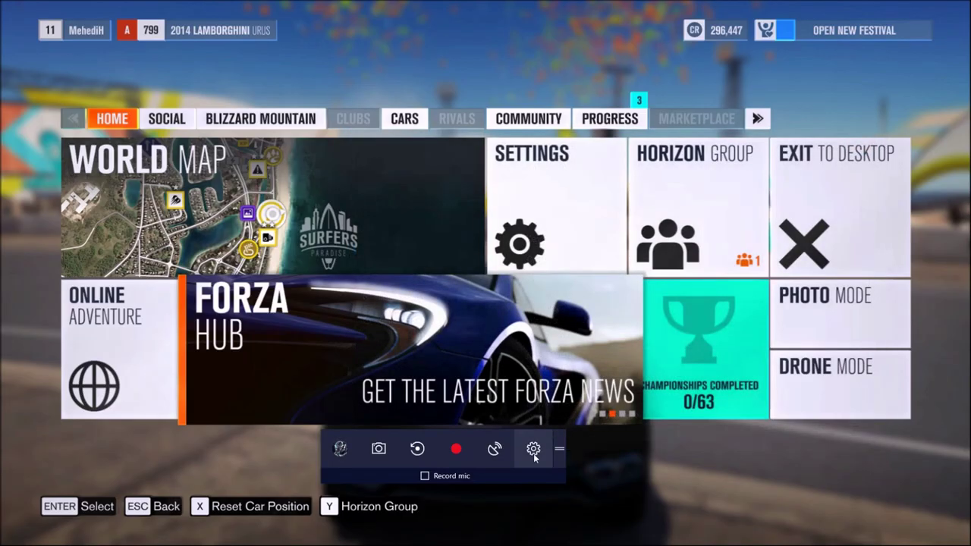
pyautogui.click(494, 450)
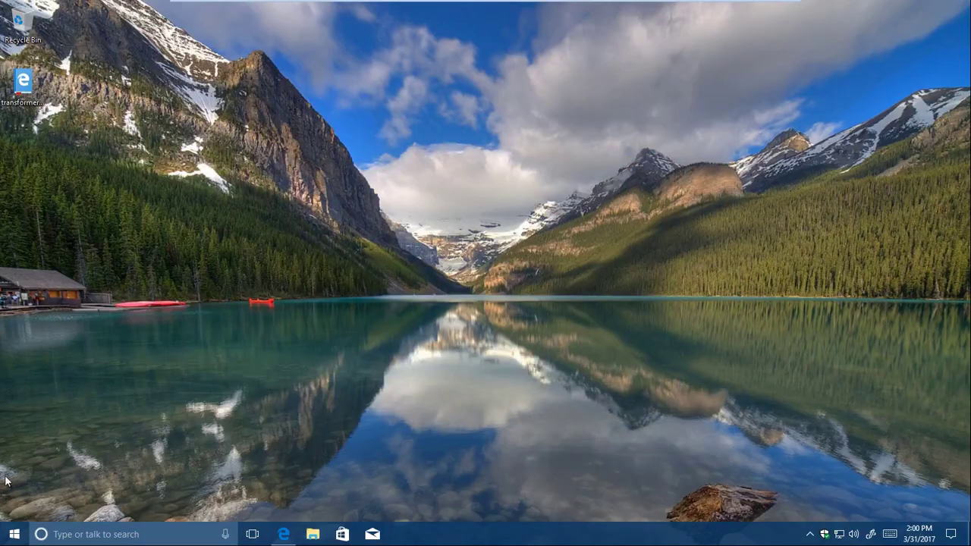
# Show the System display settings and turn Night light off from the Action Center.
pyautogui.press('super')
pyautogui.press('super+i')
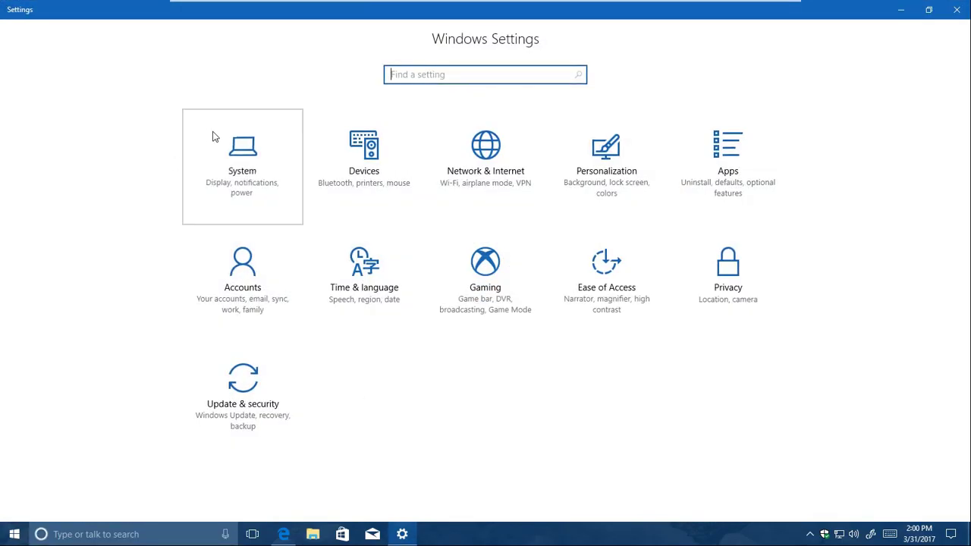
pyautogui.click(213, 137)
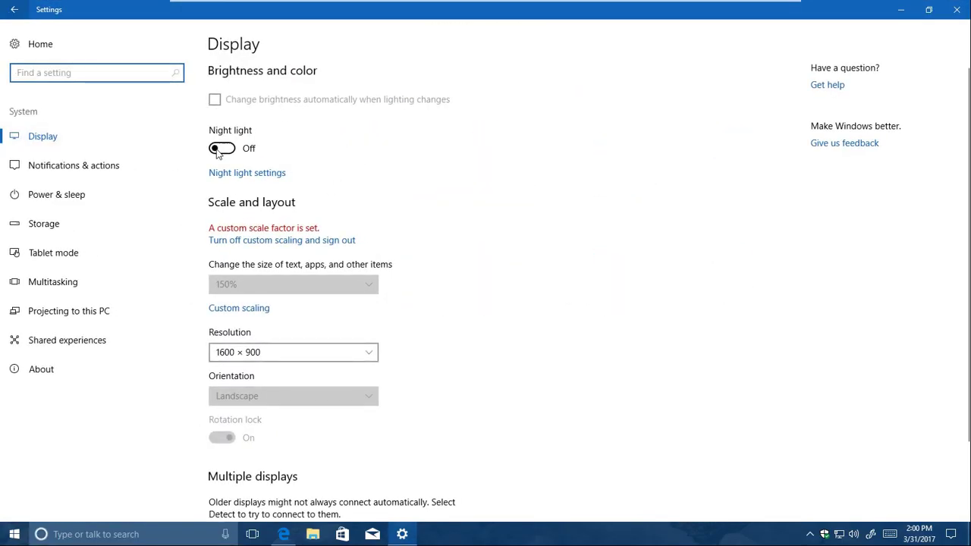
pyautogui.click(950, 535)
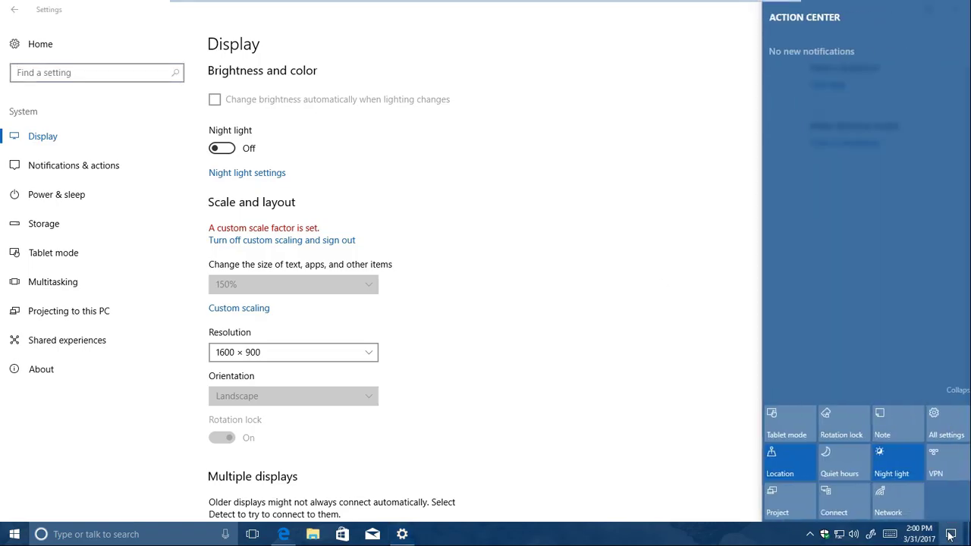
pyautogui.click(893, 475)
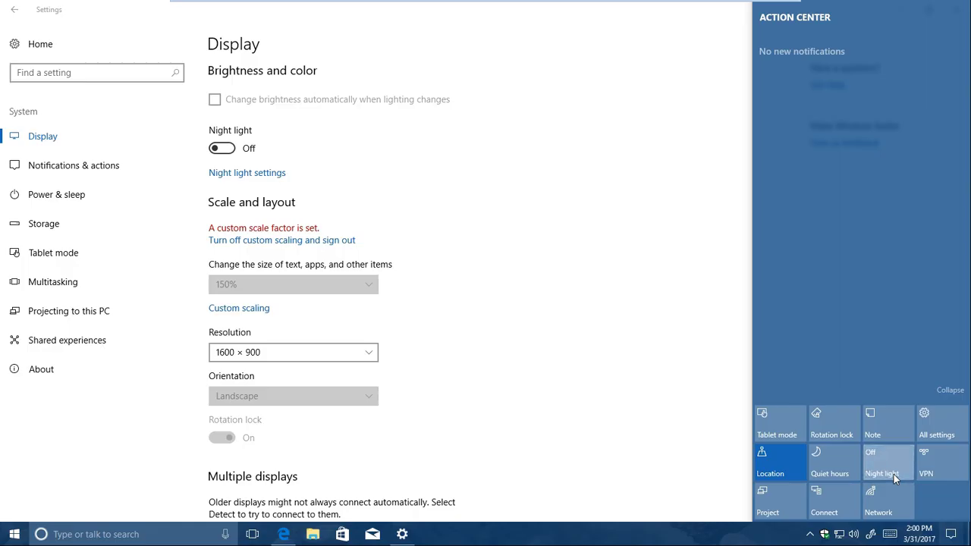
pyautogui.click(687, 440)
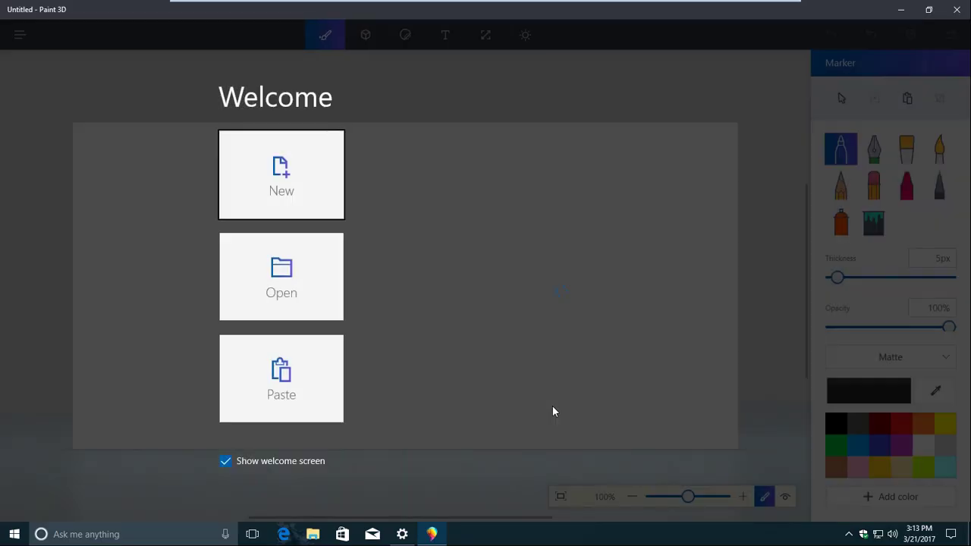
# Dismiss the Paint 3D welcome screen and fill the blank canvas with black.
pyautogui.click(478, 114)
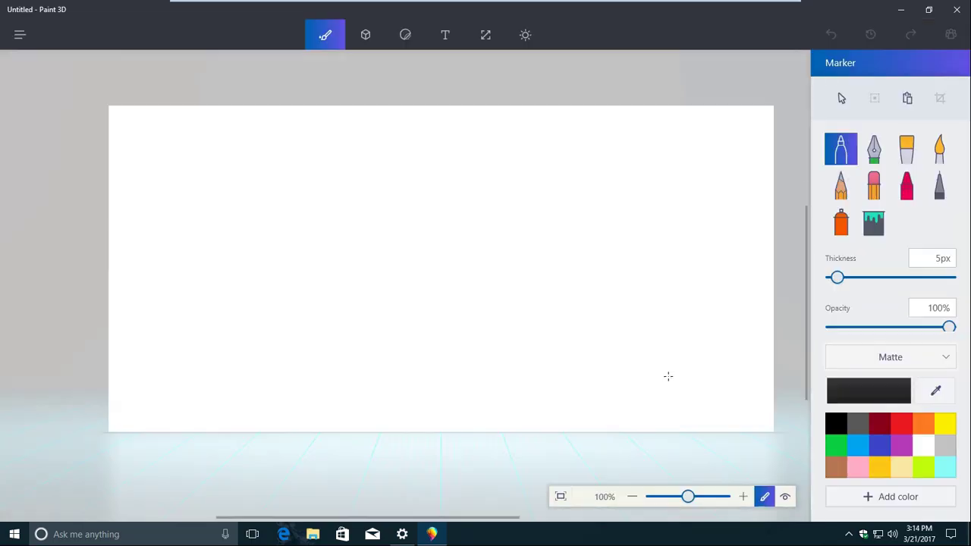
pyautogui.click(873, 221)
pyautogui.click(548, 249)
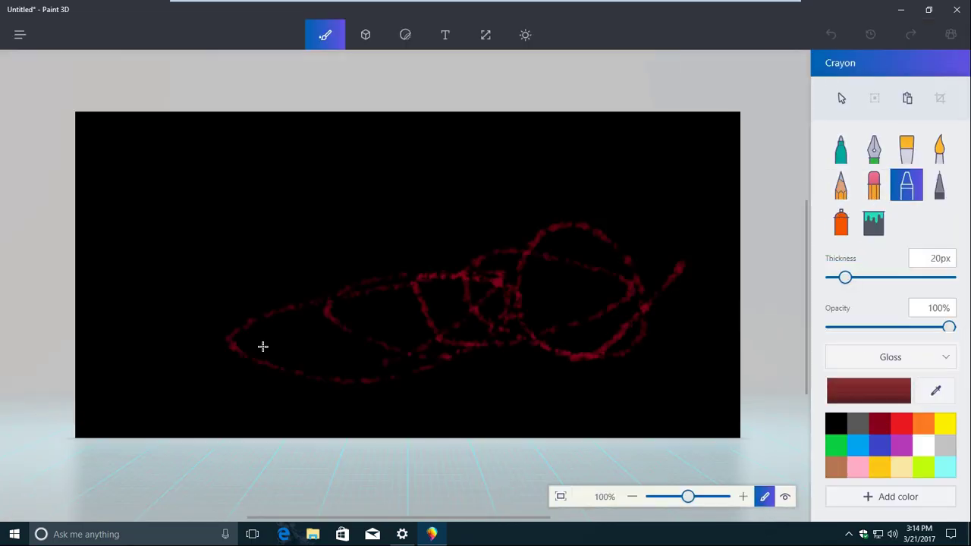
# Add the 2D text "I'm an artist, mom!" in white Segoe UI across the upper part of the canvas.
pyautogui.press('t')
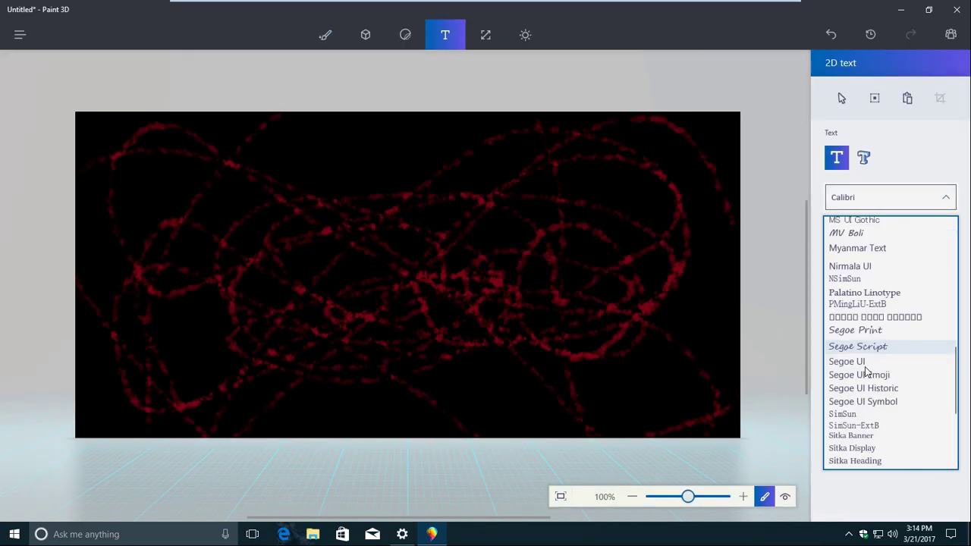
pyautogui.click(847, 362)
pyautogui.click(943, 229)
pyautogui.click(912, 299)
pyautogui.moveTo(313, 165); pyautogui.dragTo(640, 220)
pyautogui.write("I'm an artist, mom!")
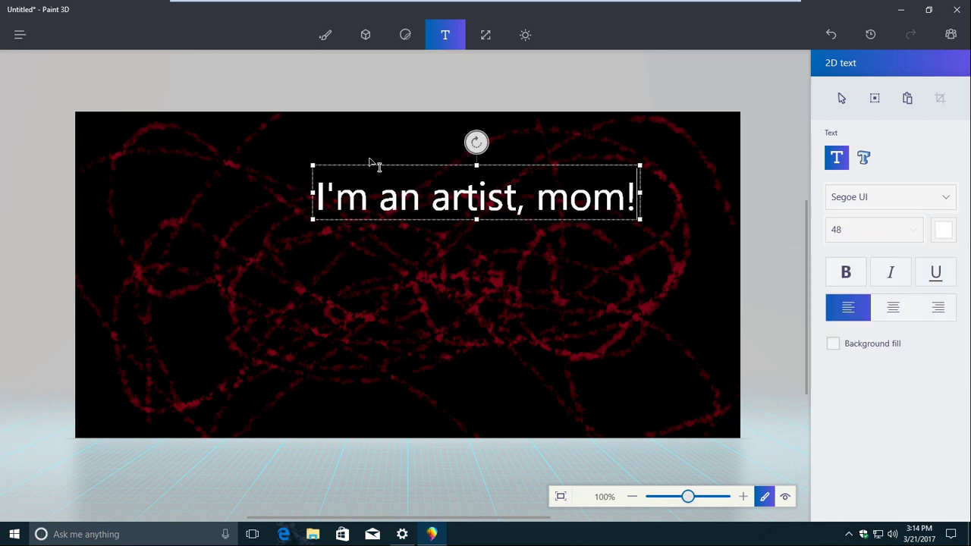
# Apply the Lavender filter to the scene and export it to Pictures as the PNG image "artist".
pyautogui.click(525, 35)
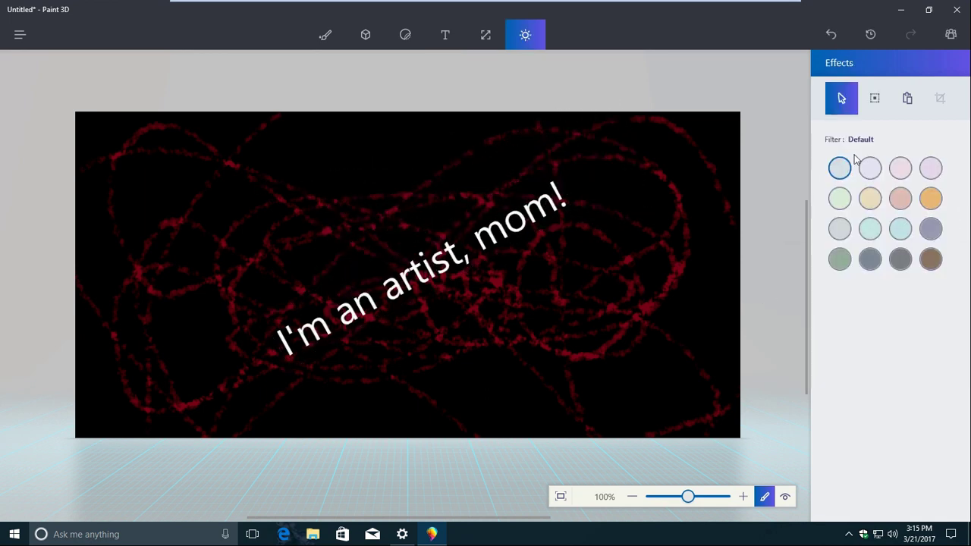
pyautogui.click(870, 167)
pyautogui.click(19, 34)
pyautogui.click(83, 192)
pyautogui.click(326, 81)
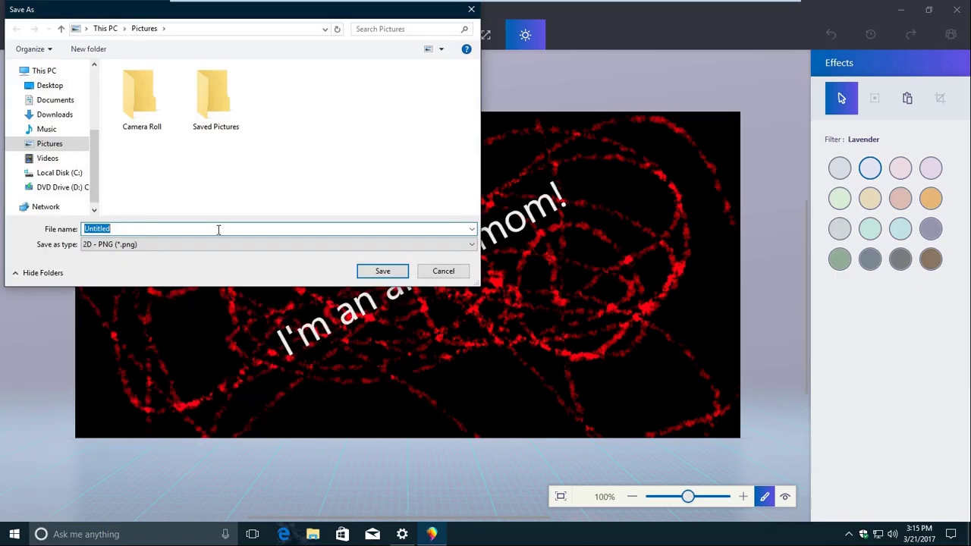
pyautogui.write('artist')
pyautogui.click(217, 243)
pyautogui.press('Return')
# Search Windows for "artist" and open the saved artist.png in Photos.
pyautogui.click(85, 534)
pyautogui.write('artist')
pyautogui.press('Return')
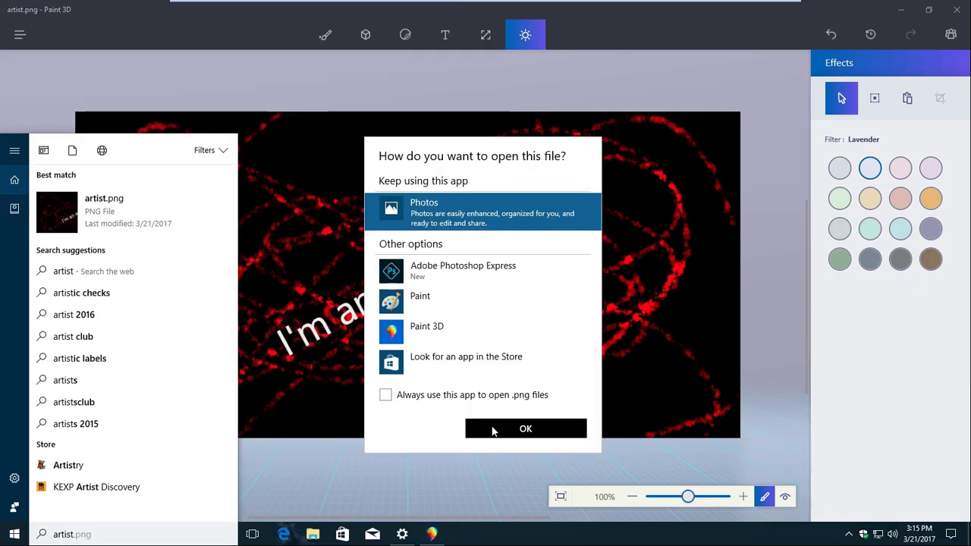
pyautogui.click(494, 428)
pyautogui.click(10, 39)
# Insert a light blue 3D fish model in Paint 3D and place it on the canvas below the end of the text.
pyautogui.click(20, 34)
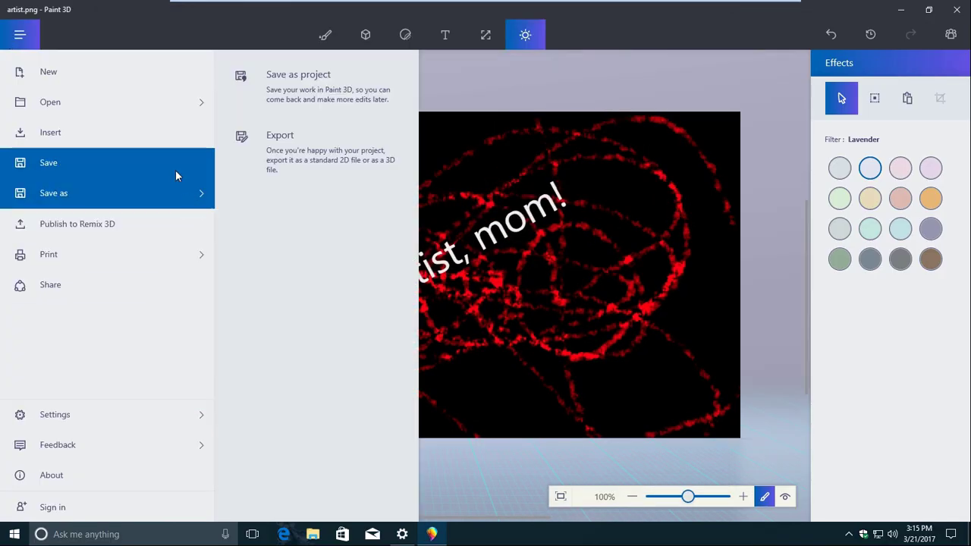
pyautogui.click(365, 34)
pyautogui.moveTo(322, 154); pyautogui.dragTo(473, 250)
pyautogui.moveTo(390, 194); pyautogui.dragTo(600, 279)
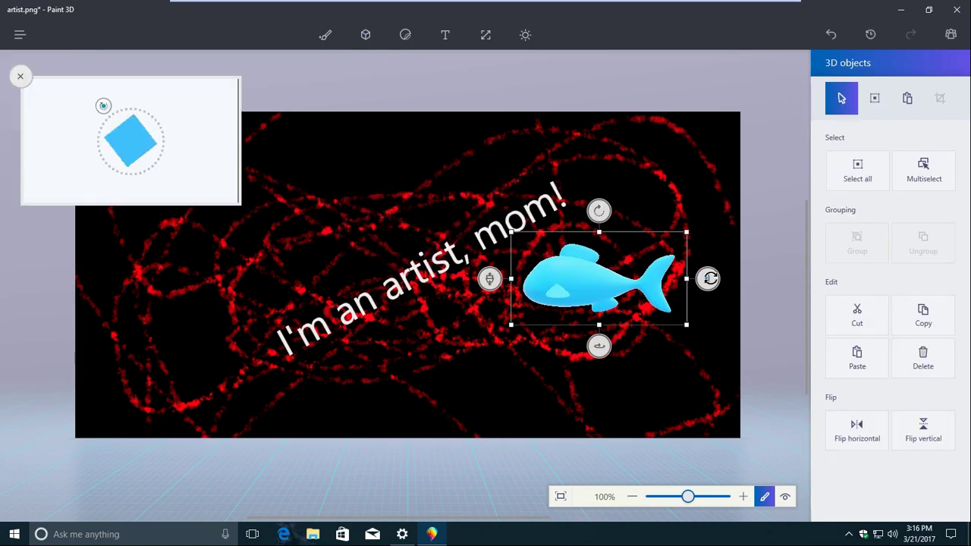
# Export the scene with the fish to Pictures as the 3D file artist.3mf.
pyautogui.click(20, 34)
pyautogui.click(48, 188)
pyautogui.click(308, 134)
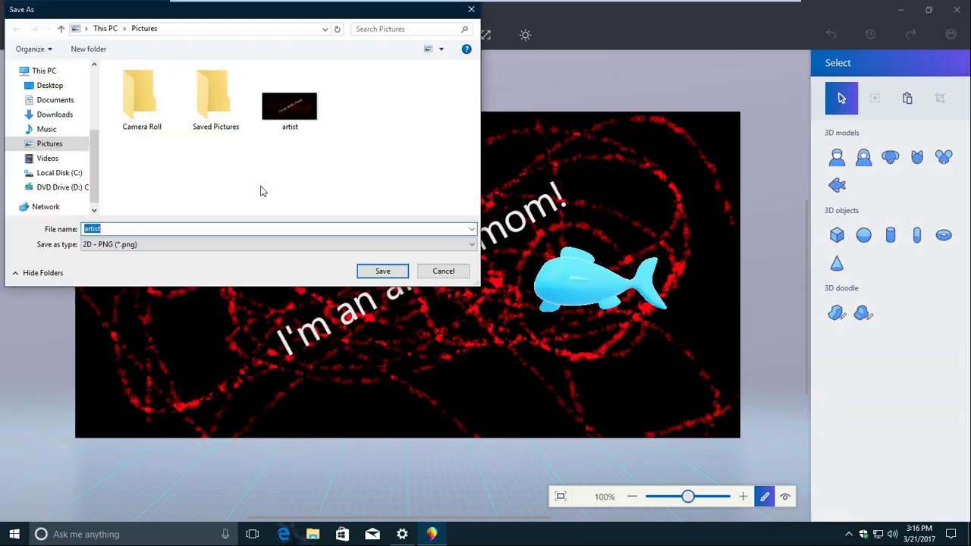
pyautogui.press('Return')
# Launch View 3D Preview and open artist.3mf in it.
pyautogui.click(13, 534)
pyautogui.scroll(-10, 76, 319)
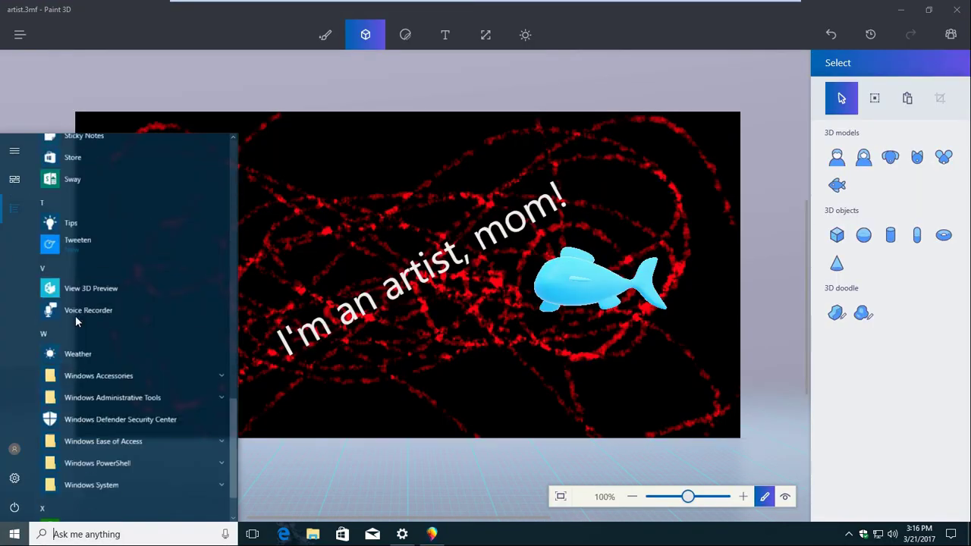
pyautogui.click(76, 288)
pyautogui.doubleClick(418, 143)
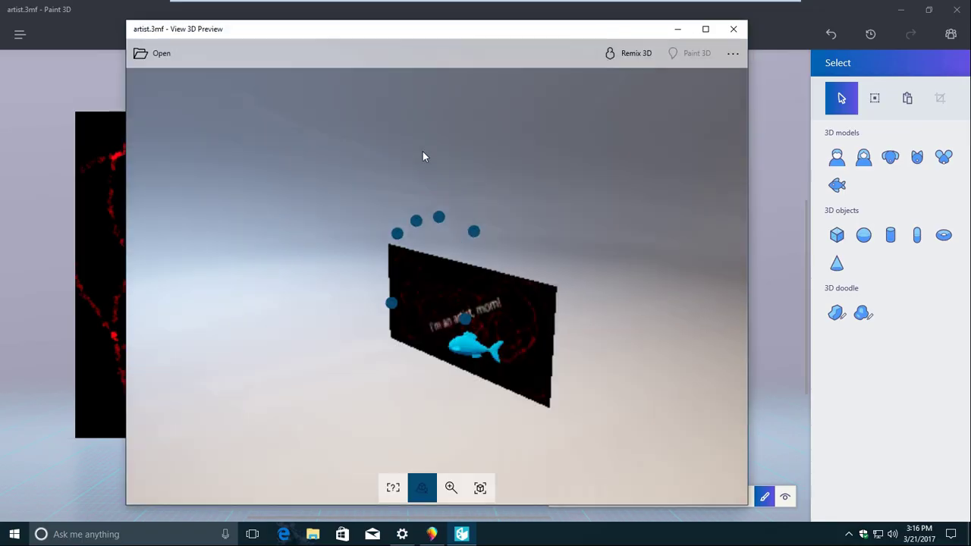